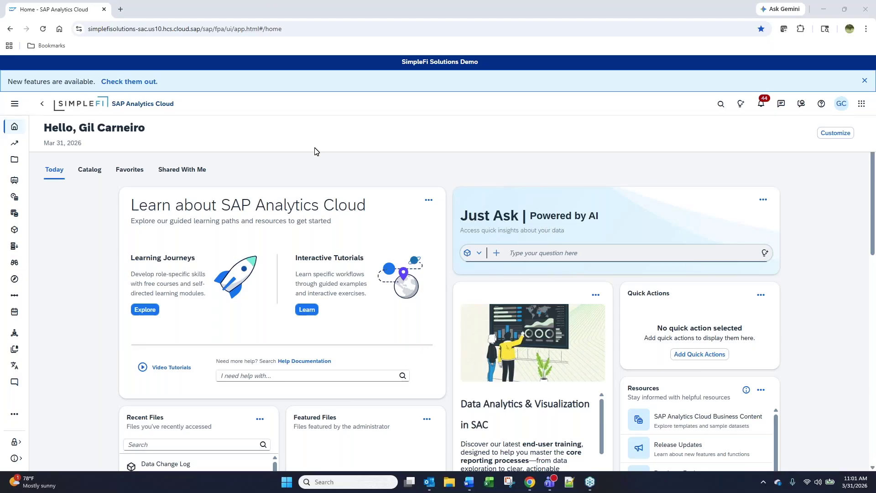
Open the Data Change Log model in the Modeler.
{"action": "scroll", "coordinate": [218, 206], "scroll_direction": "down", "scroll_amount": 4}
{"action": "scroll", "coordinate": [218, 207], "scroll_direction": "up", "scroll_amount": 4}
{"action": "left_click", "coordinate": [15, 229]}
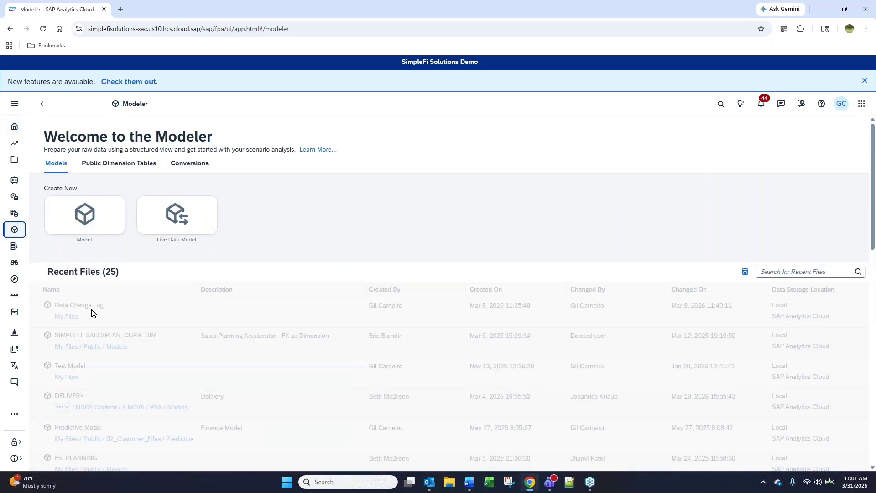
{"action": "left_click", "coordinate": [94, 305]}
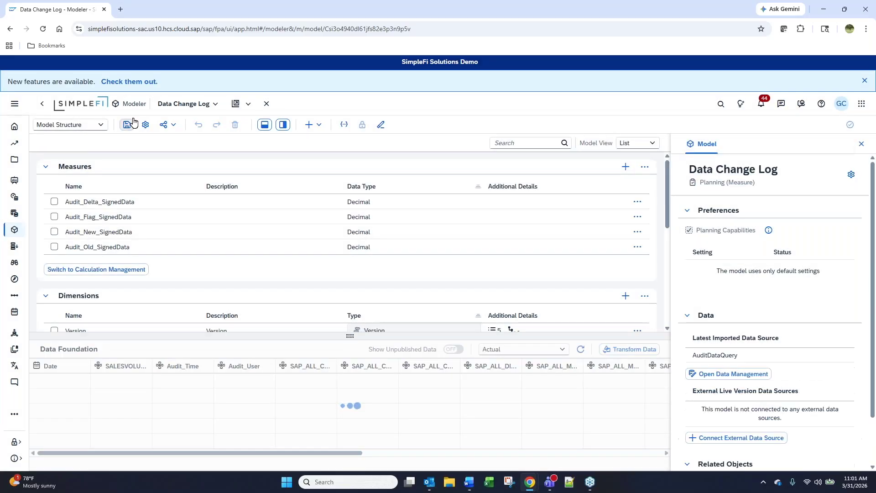
Review the Access and Privacy settings of the Data Change Log model and close them without changes.
{"action": "left_click", "coordinate": [170, 126]}
{"action": "left_click", "coordinate": [166, 138]}
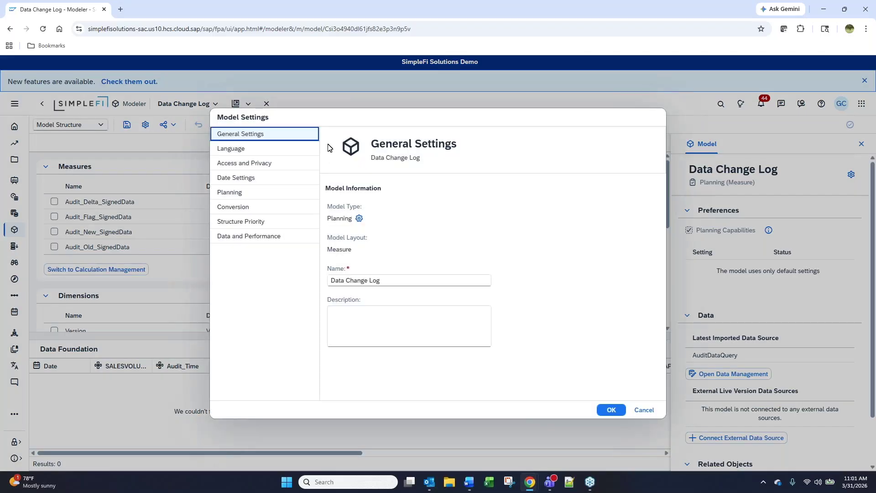
{"action": "left_click", "coordinate": [268, 166]}
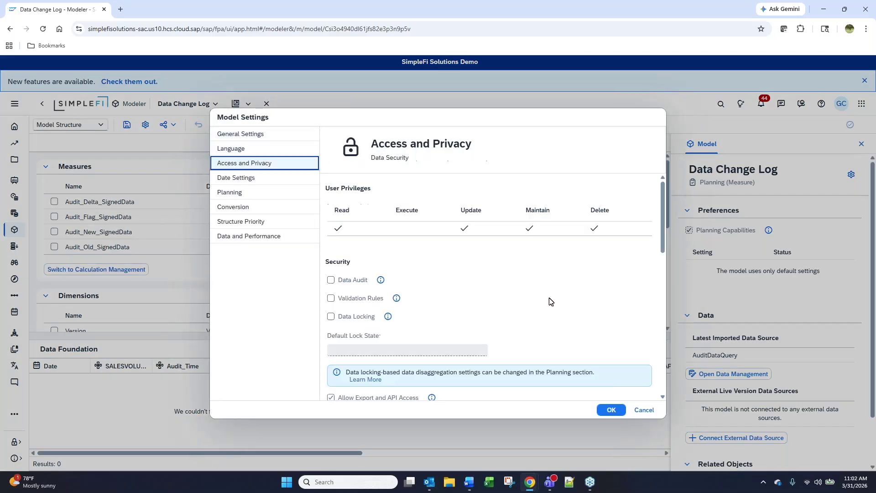
{"action": "scroll", "coordinate": [544, 278], "scroll_direction": "down", "scroll_amount": 3}
{"action": "scroll", "coordinate": [543, 276], "scroll_direction": "down", "scroll_amount": 2}
{"action": "scroll", "coordinate": [543, 276], "scroll_direction": "down", "scroll_amount": 2}
{"action": "scroll", "coordinate": [538, 277], "scroll_direction": "up", "scroll_amount": 6}
{"action": "left_click", "coordinate": [644, 410]}
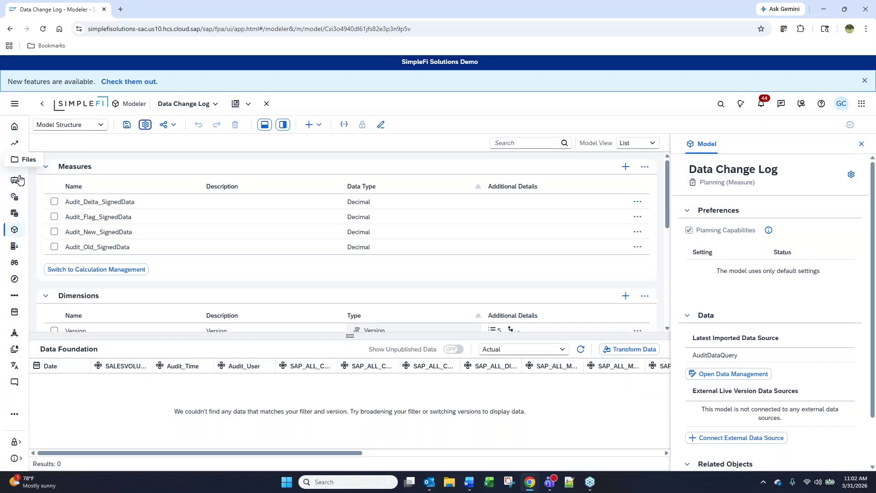
Open the SIMPLEFI_SALESPLAN_CURR_DIM model from the Public / Models folder in Files.
{"action": "left_click", "coordinate": [14, 159]}
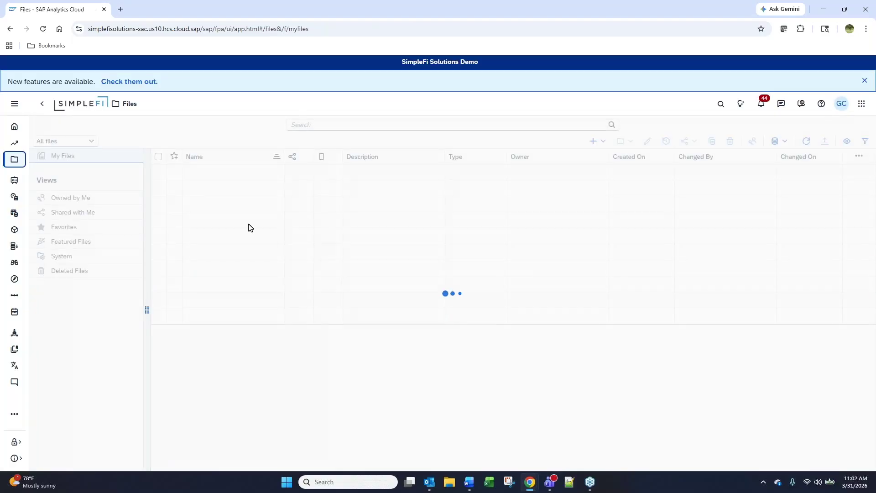
{"action": "left_click", "coordinate": [206, 190]}
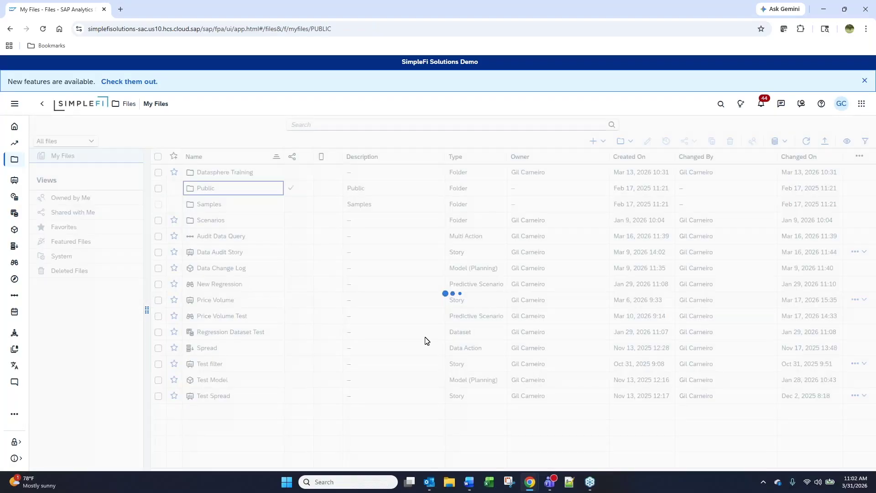
{"action": "scroll", "coordinate": [241, 323], "scroll_direction": "down", "scroll_amount": 3}
{"action": "left_click", "coordinate": [208, 316]}
{"action": "scroll", "coordinate": [315, 364], "scroll_direction": "down", "scroll_amount": 10}
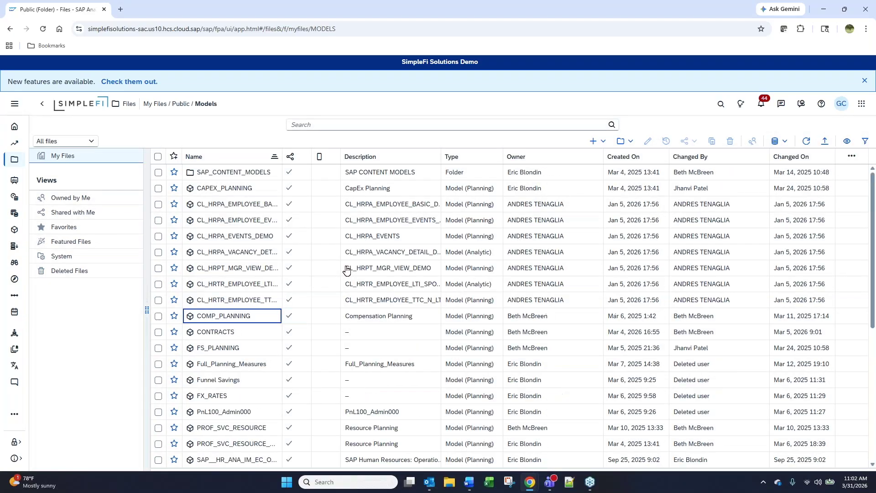
{"action": "left_click", "coordinate": [259, 459]}
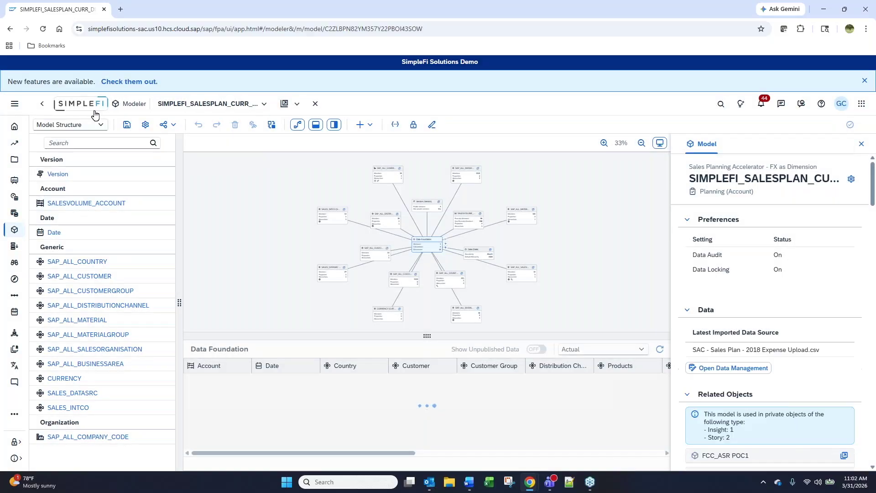
Check the Data Audit option and its explanation in the sales plan model's Access and Privacy settings, leaving them unchanged.
{"action": "left_click", "coordinate": [145, 124]}
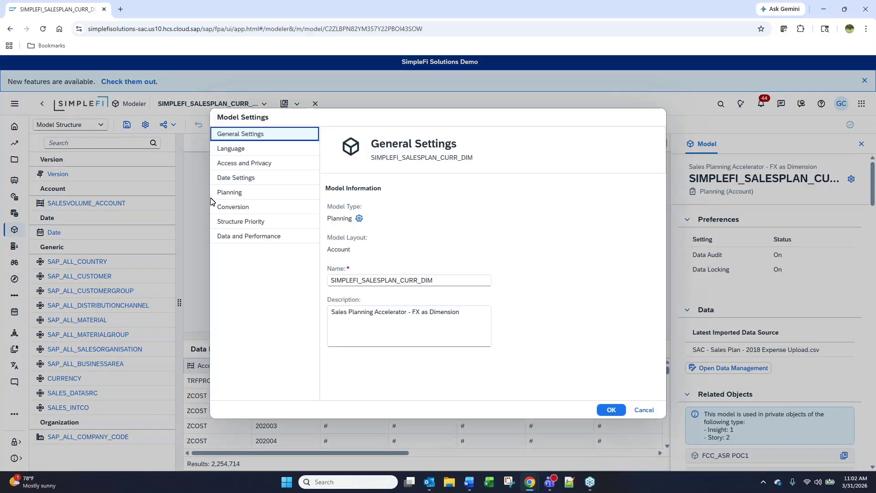
{"action": "left_click", "coordinate": [253, 163]}
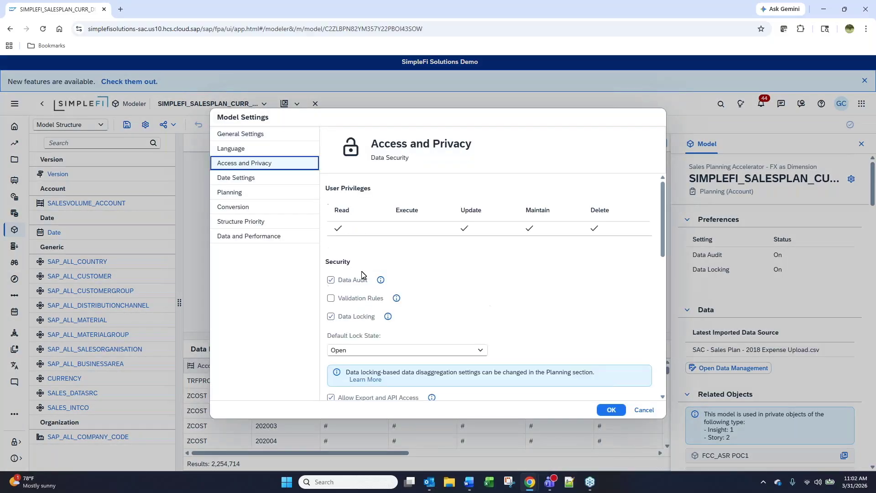
{"action": "left_click", "coordinate": [381, 280]}
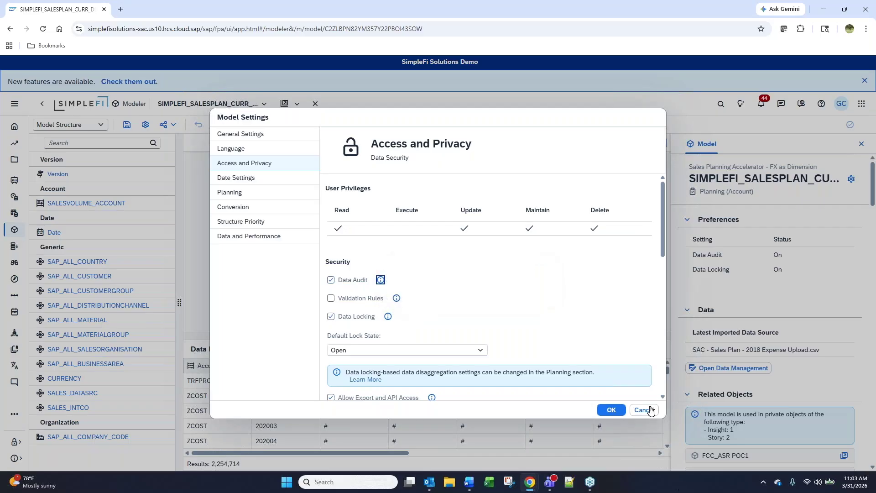
{"action": "left_click", "coordinate": [643, 409]}
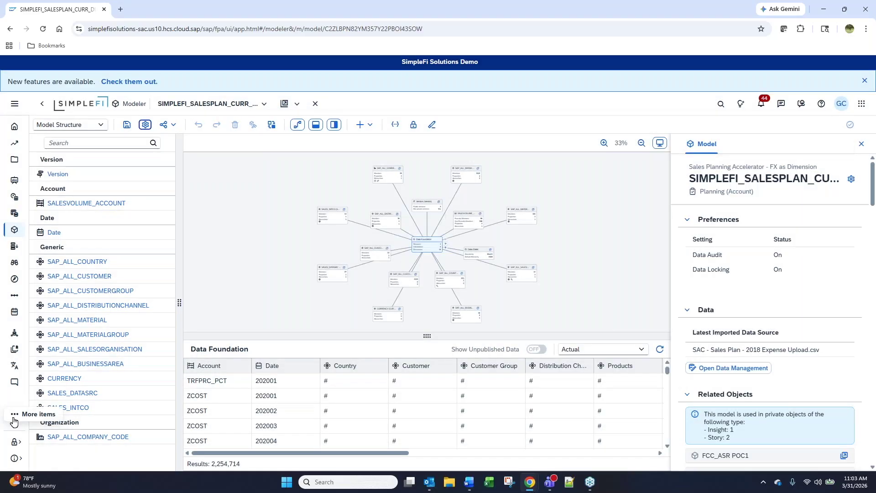
Open the security Data Changes log and load it for the SIMPLEFI_SALESPLAN_CURR_DIM model from Public / Models.
{"action": "left_click", "coordinate": [14, 414]}
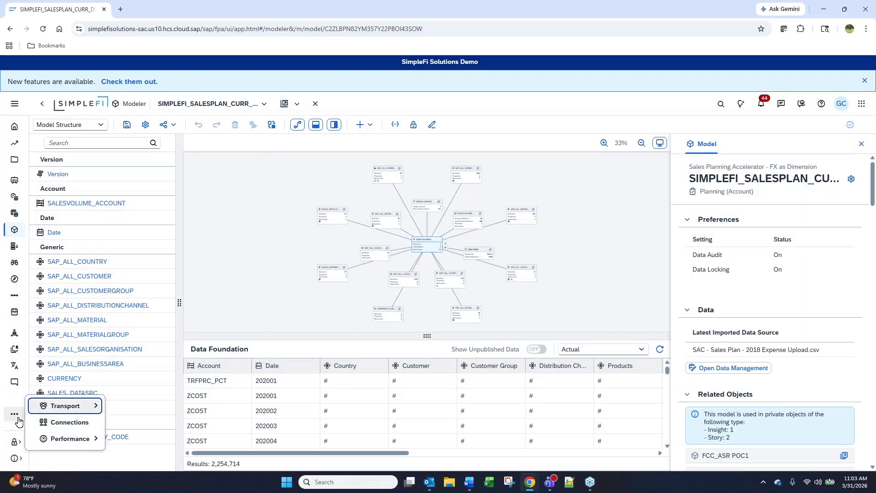
{"action": "left_click", "coordinate": [13, 442]}
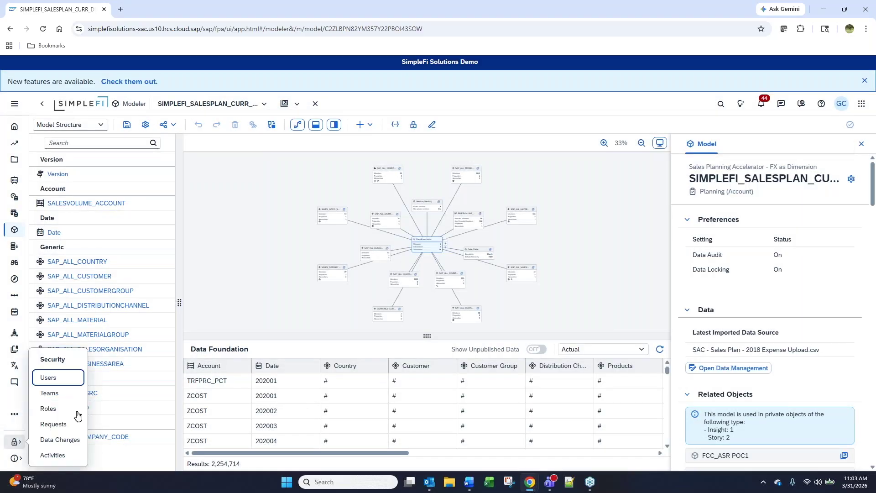
{"action": "left_click", "coordinate": [73, 440]}
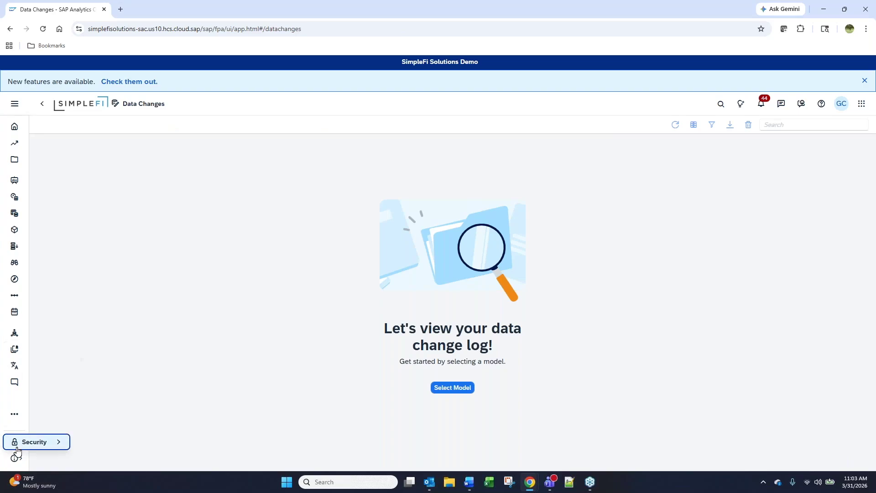
{"action": "left_click", "coordinate": [468, 387]}
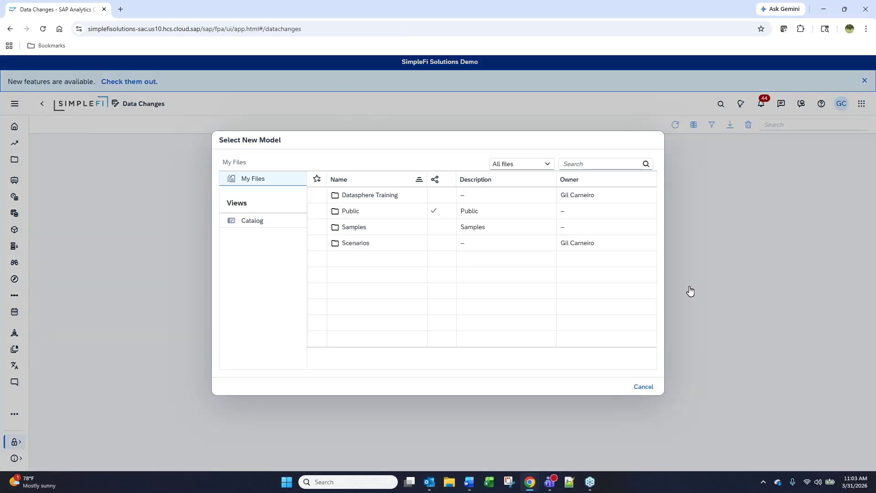
{"action": "double_click", "coordinate": [353, 211]}
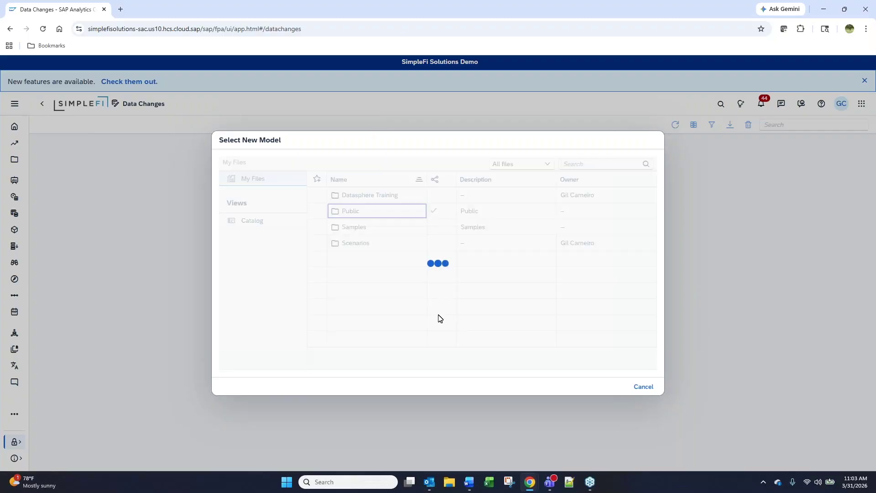
{"action": "scroll", "coordinate": [437, 317], "scroll_direction": "down", "scroll_amount": 5}
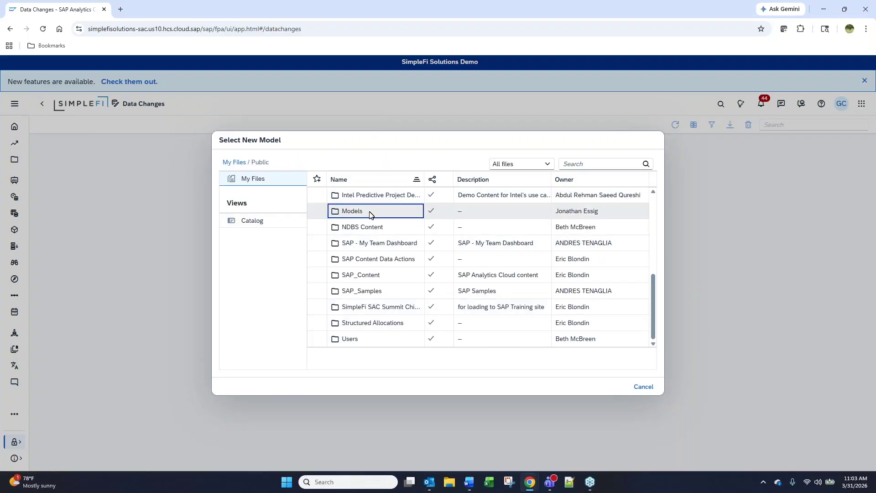
{"action": "double_click", "coordinate": [388, 211]}
{"action": "left_click", "coordinate": [389, 275]}
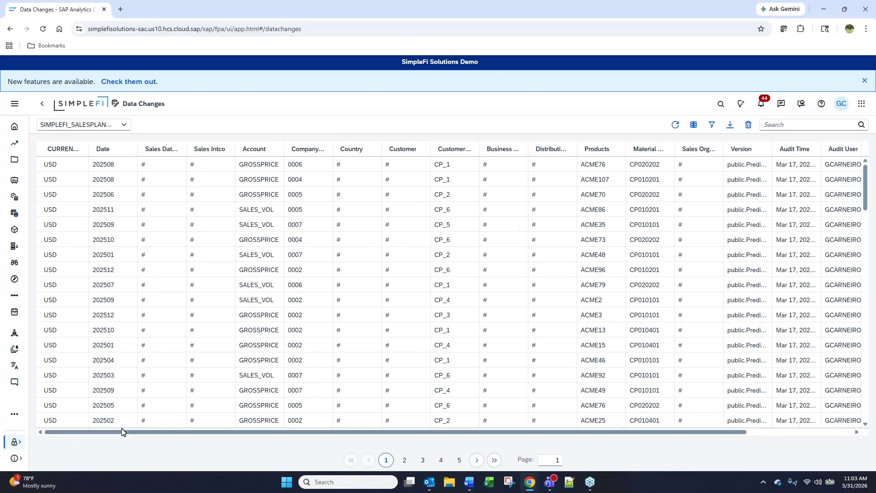
Examine the logged changes across all dimension and audit columns, widening the narrow signed data column before Audit Action.
{"action": "scroll", "coordinate": [648, 207], "scroll_direction": "down", "scroll_amount": 5}
{"action": "scroll", "coordinate": [123, 211], "scroll_direction": "up", "scroll_amount": 5}
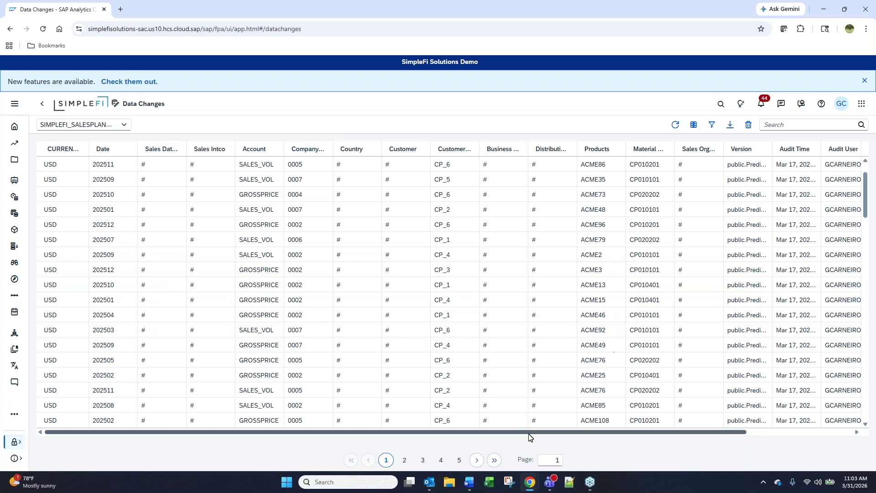
{"action": "left_click_drag", "start_coordinate": [524, 434], "coordinate": [684, 432]}
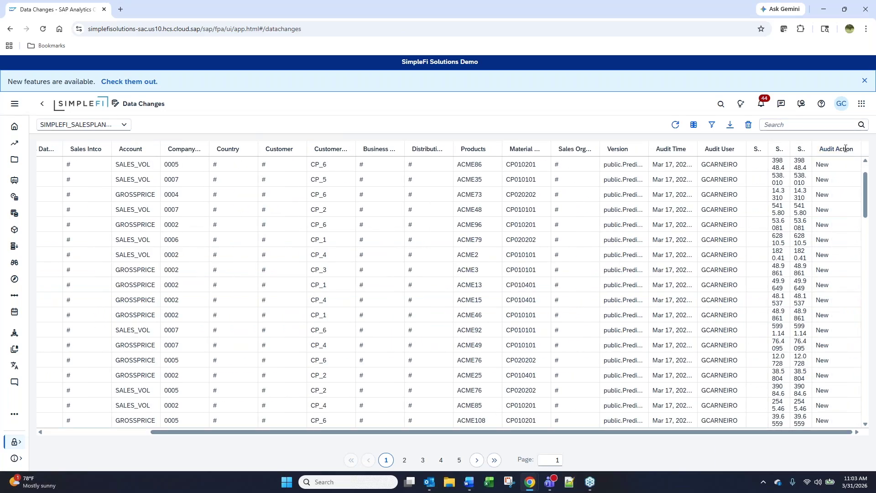
{"action": "left_click_drag", "start_coordinate": [773, 150], "coordinate": [810, 150]}
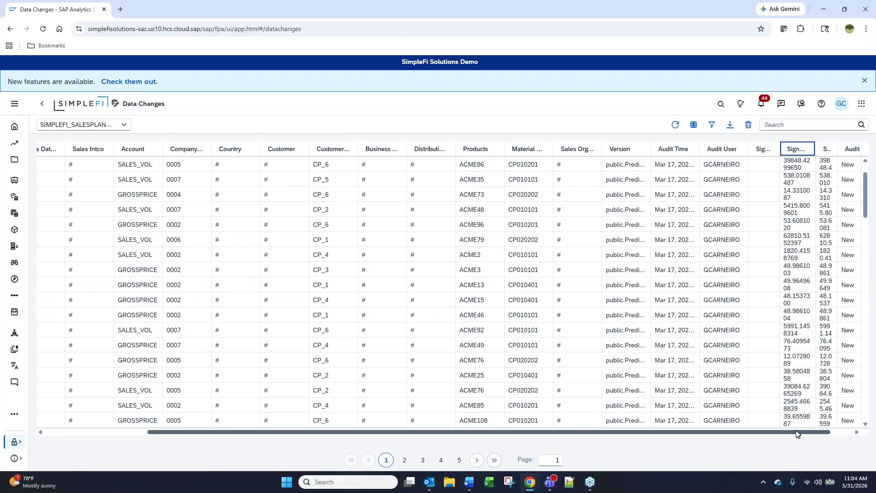
{"action": "scroll", "coordinate": [663, 201], "scroll_direction": "right", "scroll_amount": 1}
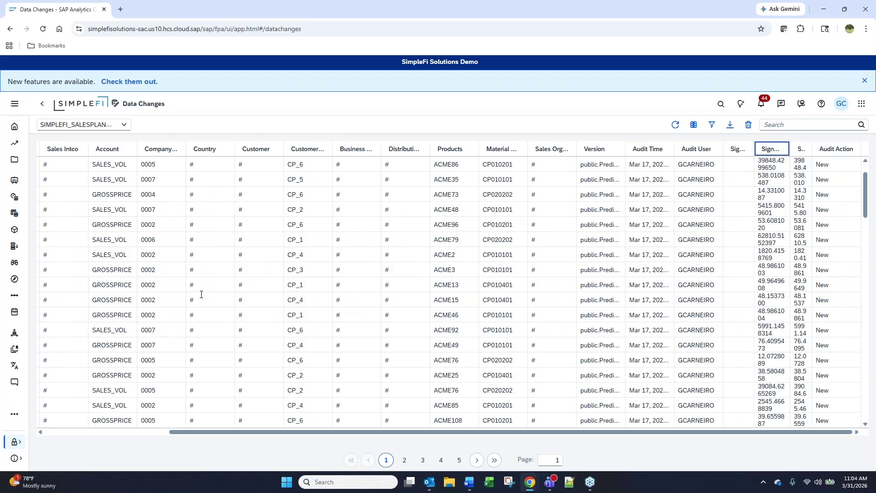
{"action": "left_click_drag", "start_coordinate": [221, 434], "coordinate": [130, 433]}
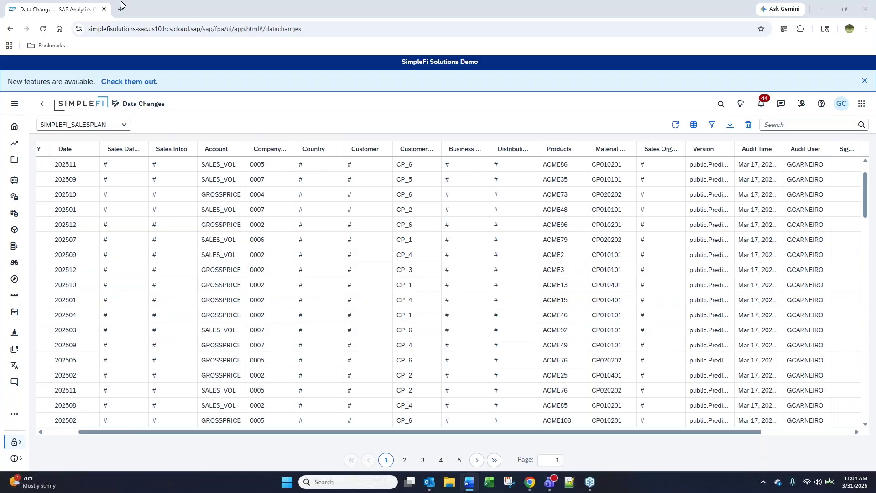
Go to the system Administration area and show the OAuth client information under App Integration.
{"action": "left_click", "coordinate": [10, 446]}
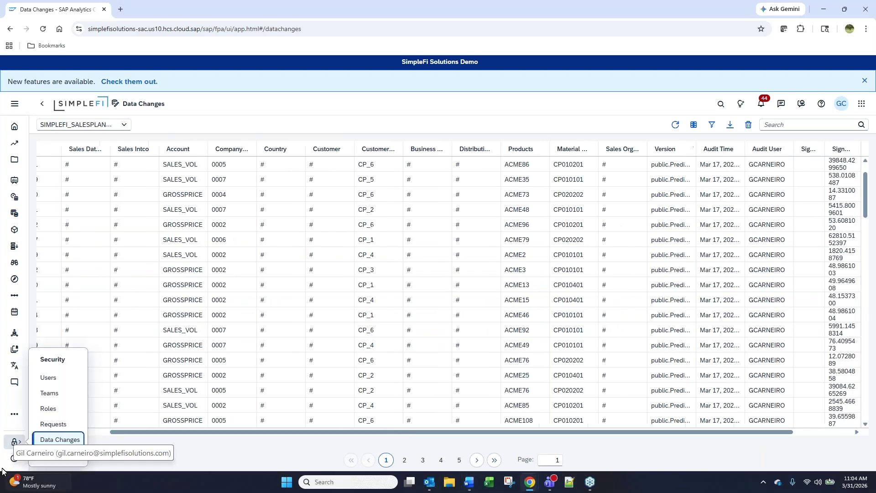
{"action": "left_click", "coordinate": [14, 460]}
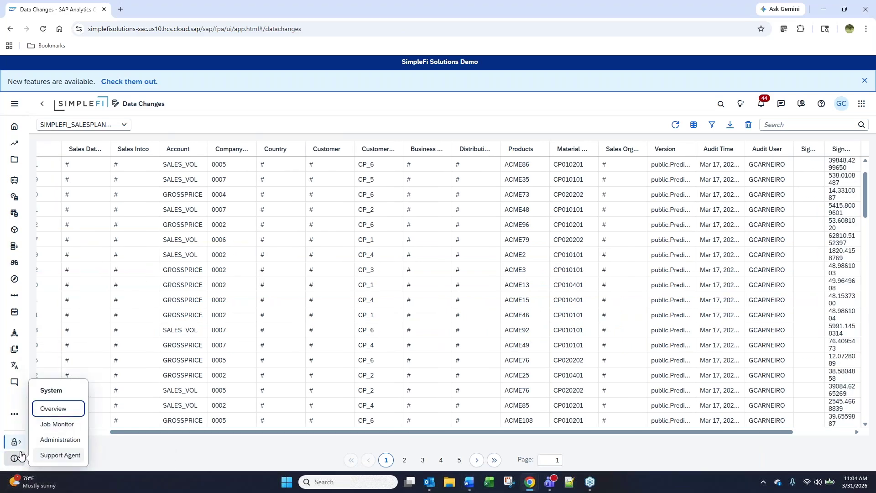
{"action": "left_click", "coordinate": [64, 439]}
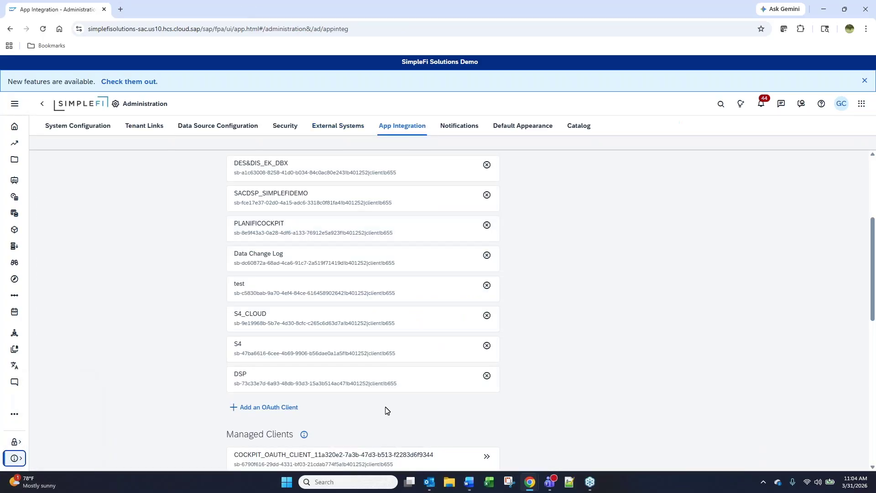
{"action": "scroll", "coordinate": [72, 219], "scroll_direction": "up", "scroll_amount": 5}
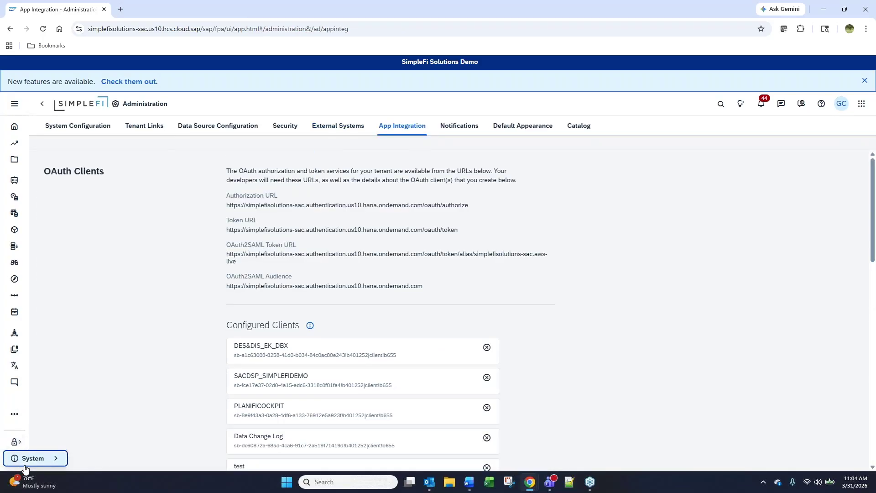
{"action": "left_click", "coordinate": [48, 460]}
{"action": "left_click", "coordinate": [79, 442]}
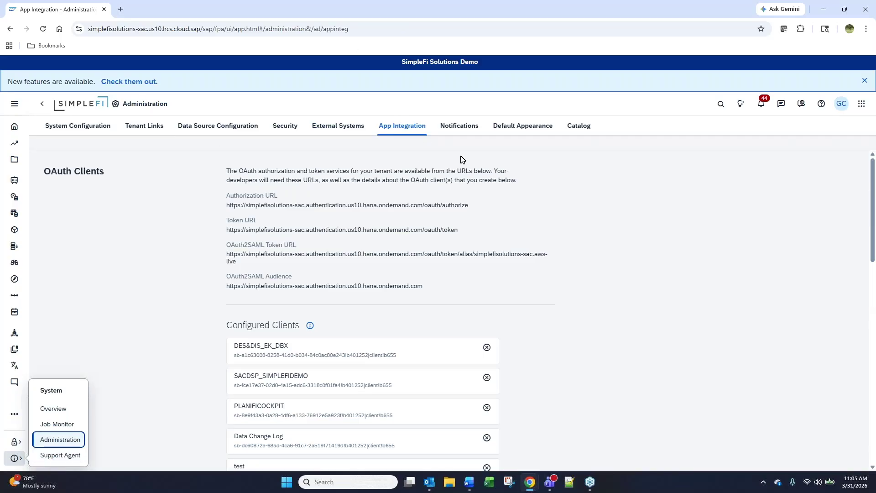
Inspect the configuration of the Data Change Log OAuth client and close it without saving changes.
{"action": "scroll", "coordinate": [177, 193], "scroll_direction": "down", "scroll_amount": 2}
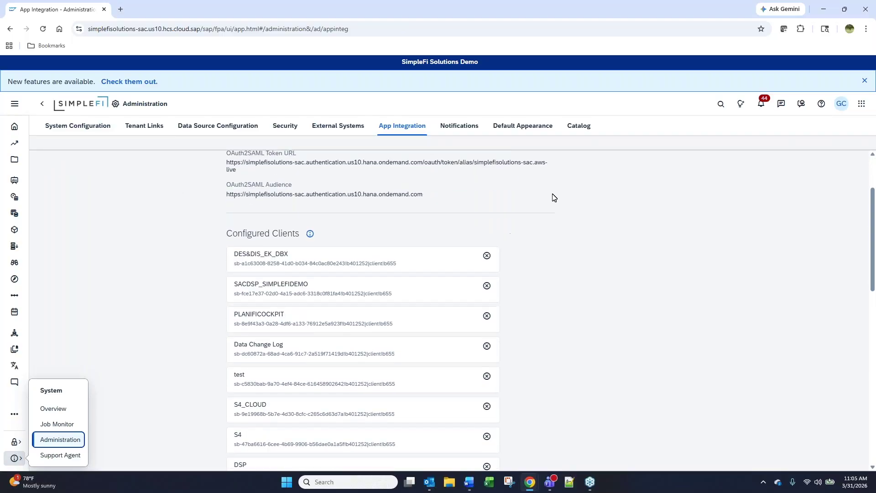
{"action": "scroll", "coordinate": [553, 196], "scroll_direction": "down", "scroll_amount": 3}
{"action": "scroll", "coordinate": [419, 331], "scroll_direction": "up", "scroll_amount": 2}
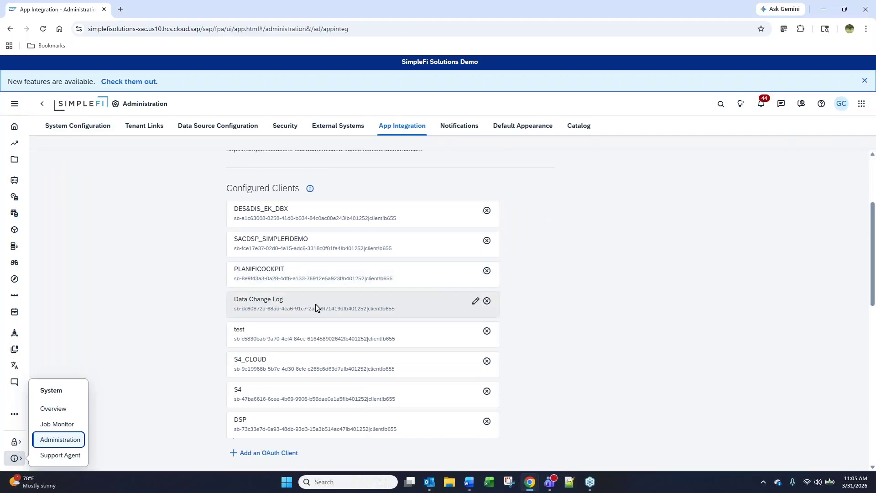
{"action": "left_click", "coordinate": [117, 311]}
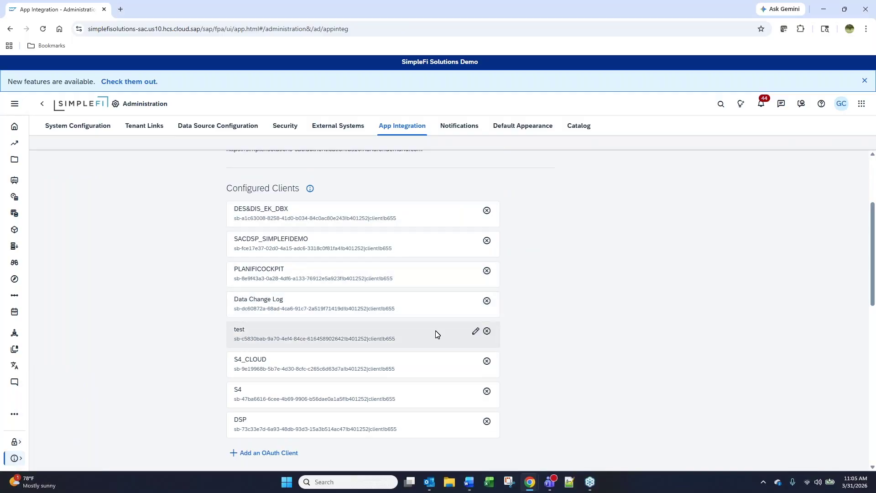
{"action": "left_click", "coordinate": [475, 301]}
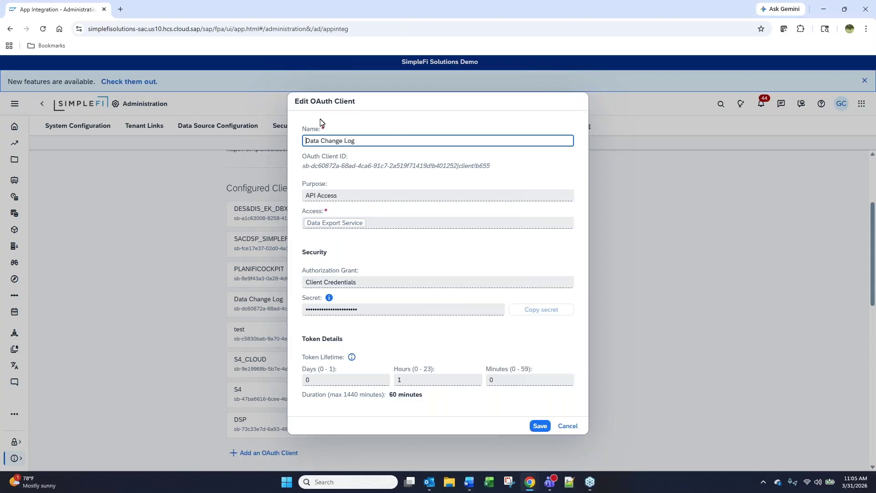
{"action": "left_click", "coordinate": [567, 425]}
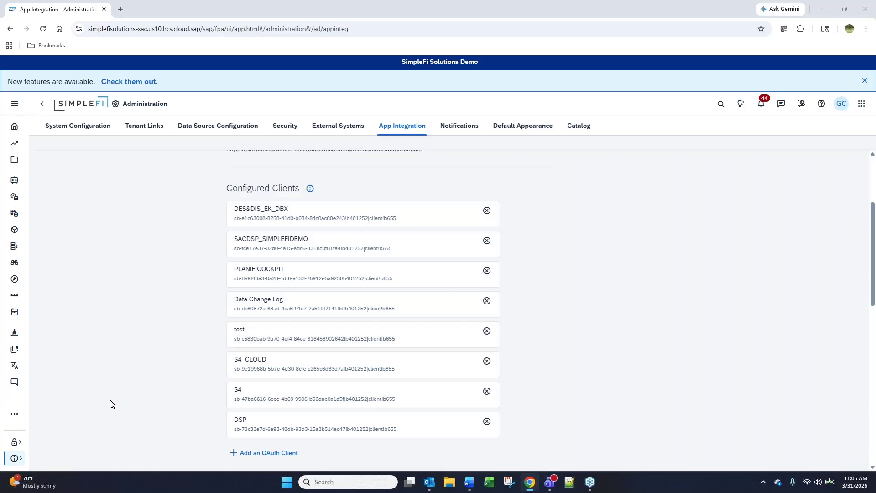
{"action": "left_click", "coordinate": [15, 458]}
{"action": "left_click", "coordinate": [69, 439]}
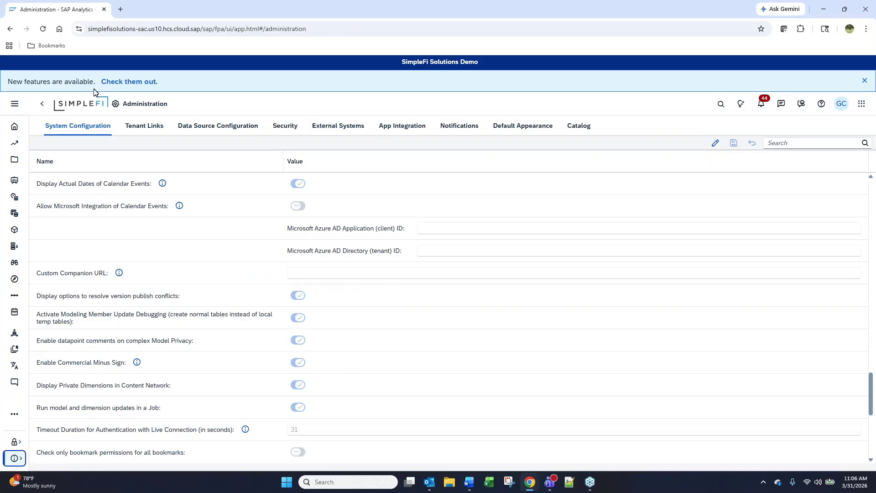
{"action": "left_click", "coordinate": [400, 129]}
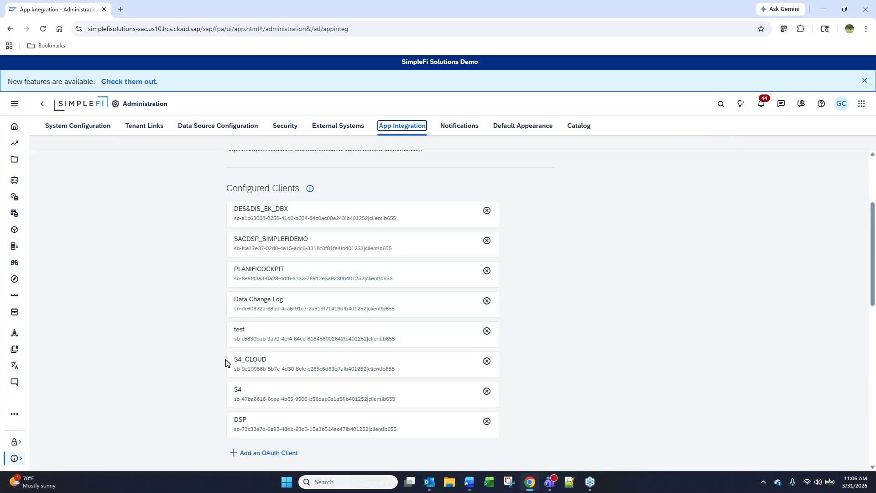
{"action": "left_click", "coordinate": [70, 126]}
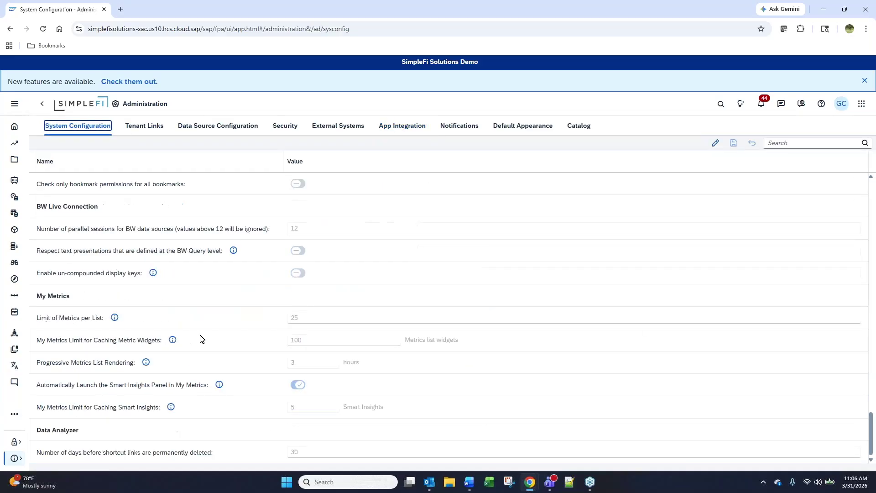
{"action": "scroll", "coordinate": [262, 389], "scroll_direction": "up", "scroll_amount": 20}
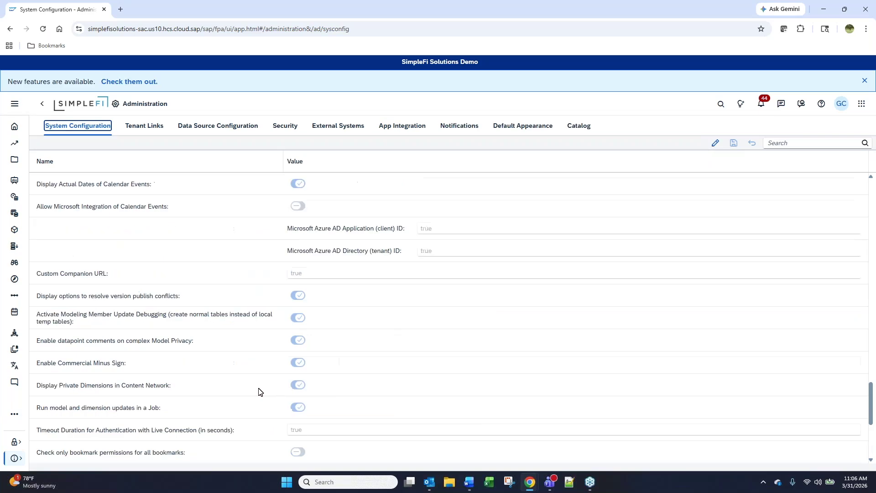
{"action": "scroll", "coordinate": [260, 391], "scroll_direction": "up", "scroll_amount": 3}
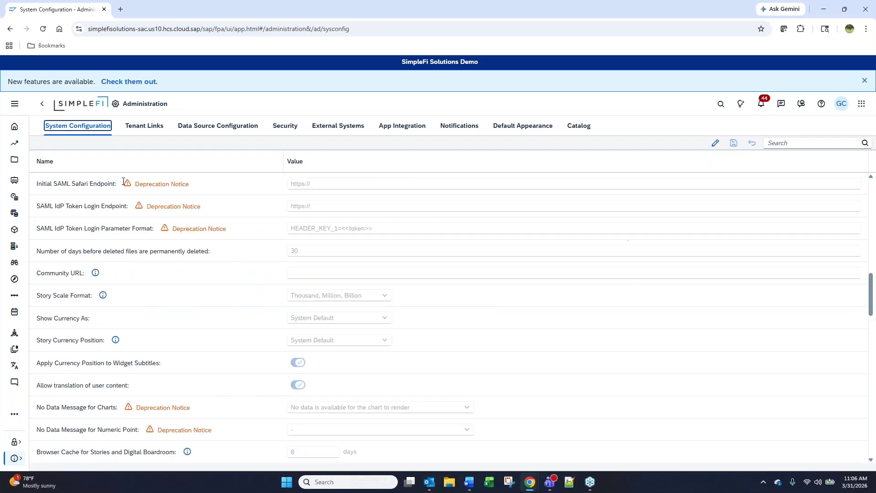
{"action": "left_click", "coordinate": [17, 459]}
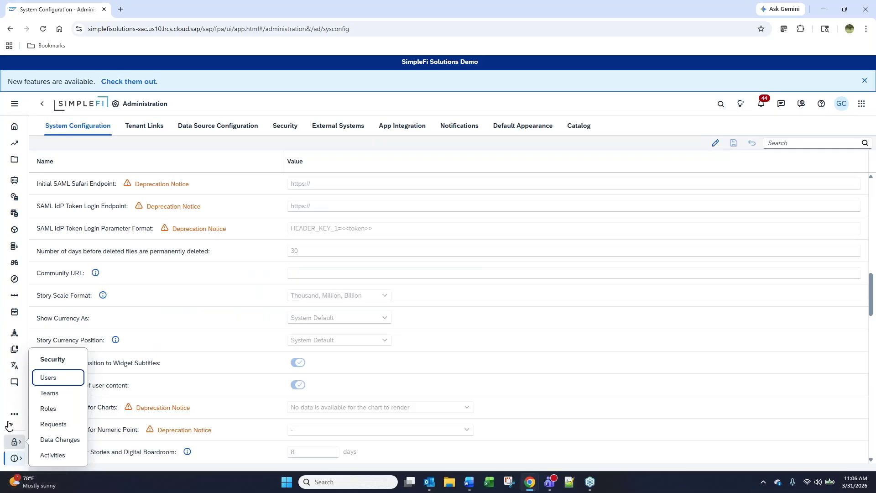
Open the Data Change Log OData Services connection for editing and review its authentication, token URL and scope settings.
{"action": "left_click", "coordinate": [12, 415]}
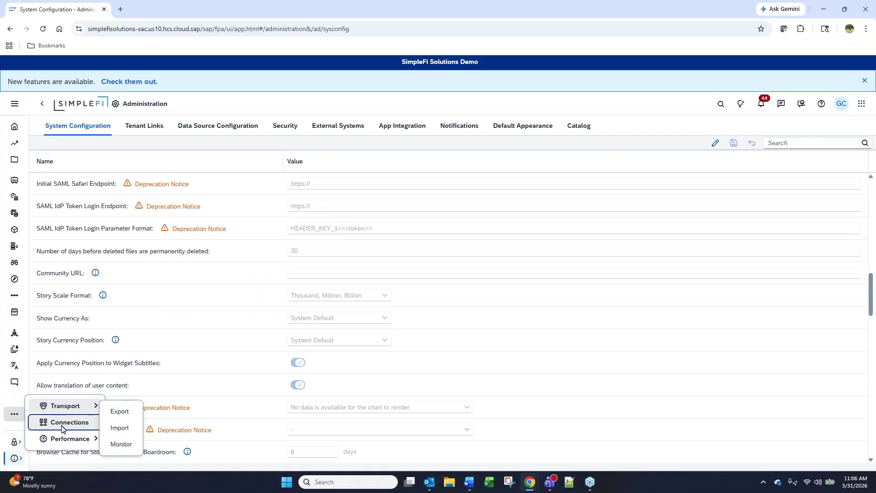
{"action": "left_click", "coordinate": [63, 423]}
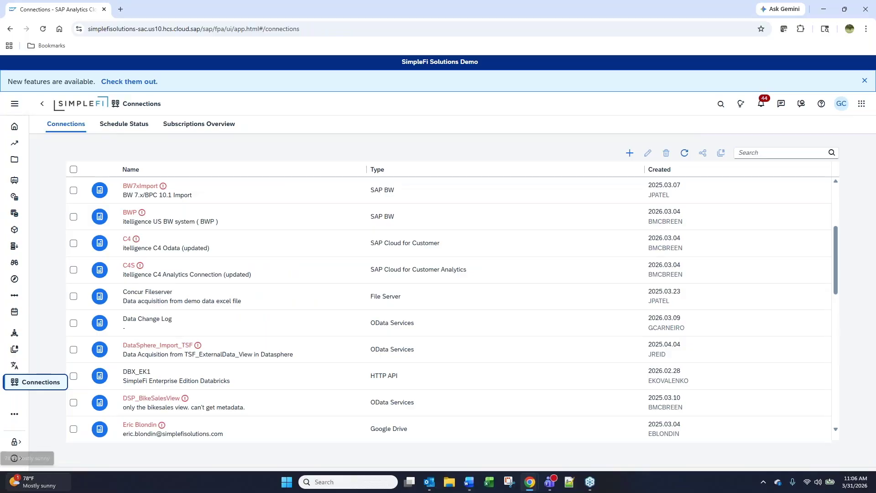
{"action": "mouse_move", "coordinate": [30, 483]}
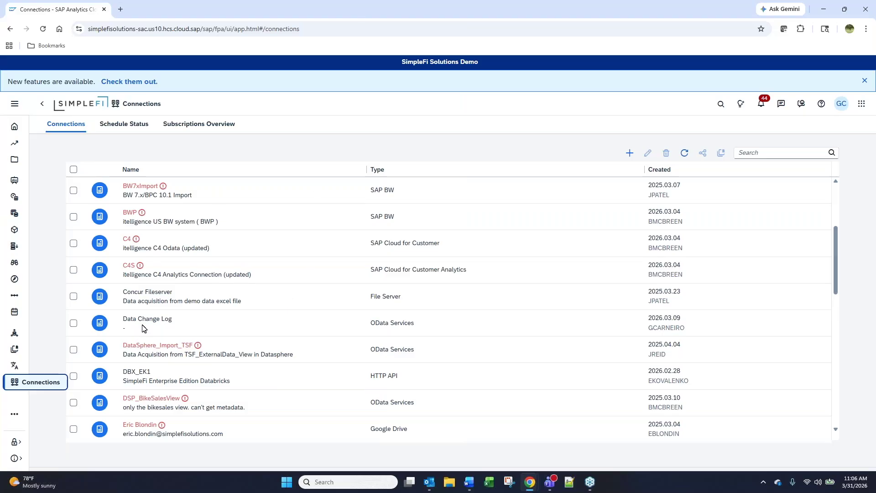
{"action": "left_click", "coordinate": [73, 323]}
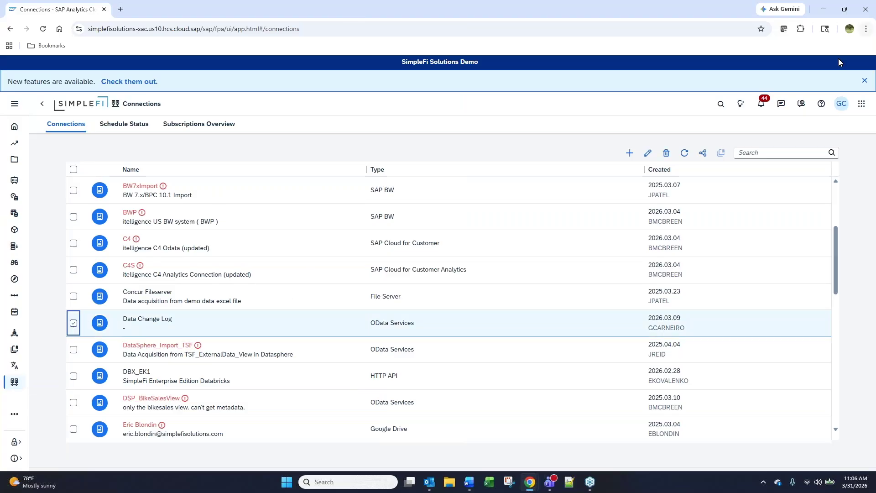
{"action": "left_click", "coordinate": [648, 153]}
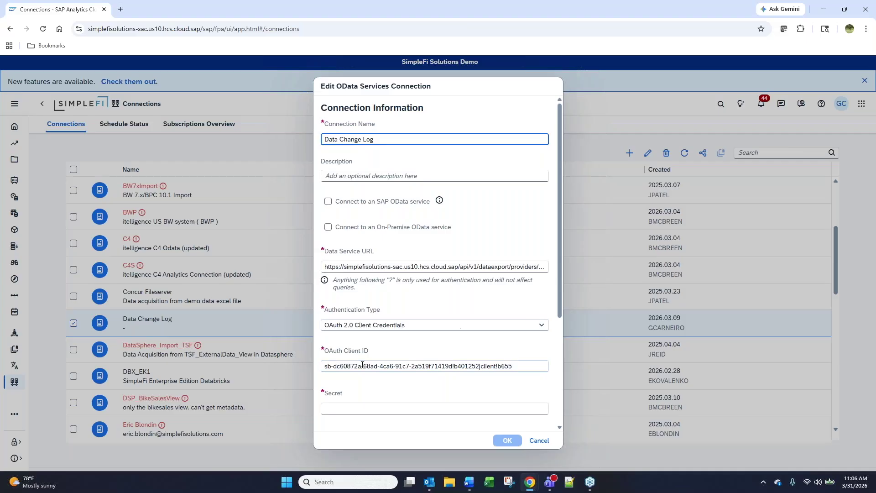
{"action": "scroll", "coordinate": [408, 379], "scroll_direction": "down", "scroll_amount": 3}
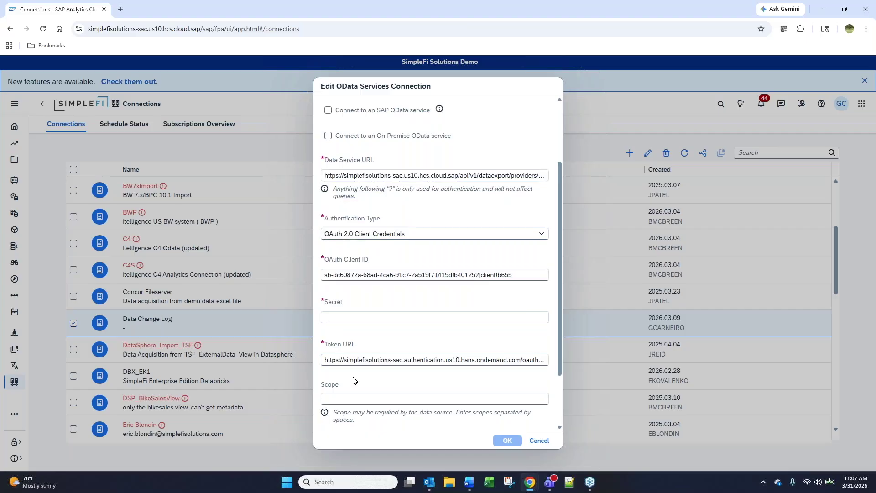
{"action": "key", "text": "Tab"}
{"action": "scroll", "coordinate": [487, 303], "scroll_direction": "down", "scroll_amount": 1}
{"action": "scroll", "coordinate": [346, 134], "scroll_direction": "up", "scroll_amount": 2}
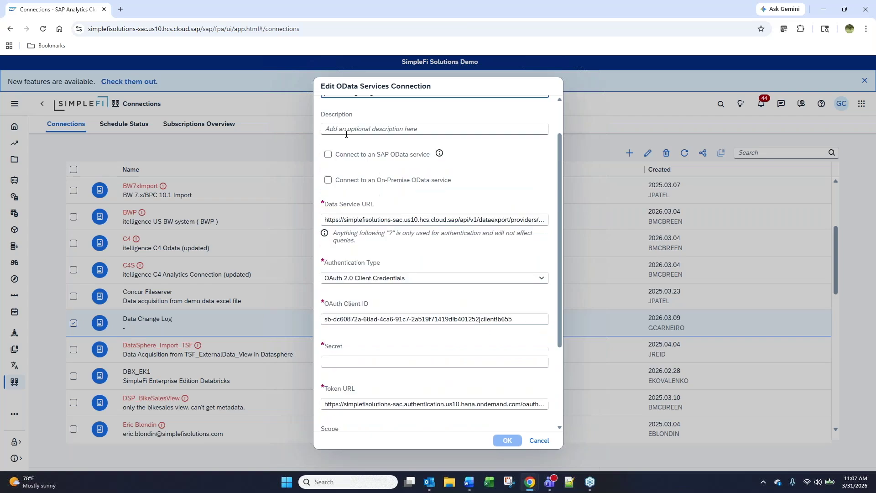
Inspect the model ID at the end of the connection's Data Service URL and close the connection without saving.
{"action": "left_click", "coordinate": [371, 221]}
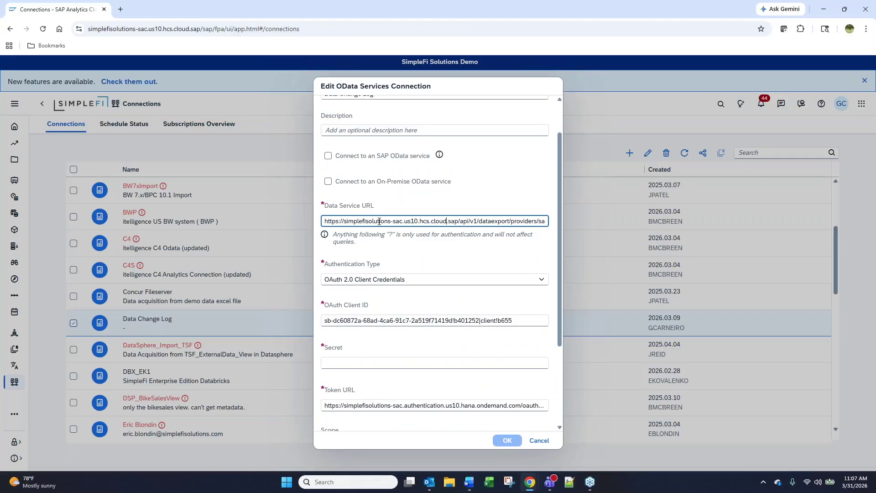
{"action": "key", "text": "Right"}
{"action": "key", "text": "Right"}
{"action": "key", "text": "Right"}
{"action": "key", "text": "Right"}
{"action": "key", "text": "Right"}
{"action": "key", "text": "Right"}
{"action": "key", "text": "Right"}
{"action": "key", "text": "Right"}
{"action": "key", "text": "Right"}
{"action": "key", "text": "Right"}
{"action": "key", "text": "Right"}
{"action": "key", "text": "Right"}
{"action": "key", "text": "Right"}
{"action": "key", "text": "Right"}
{"action": "key", "text": "Right"}
{"action": "key", "text": "Right"}
{"action": "key", "text": "Right"}
{"action": "key", "text": "Right"}
{"action": "key", "text": "Right"}
{"action": "key", "text": "Right"}
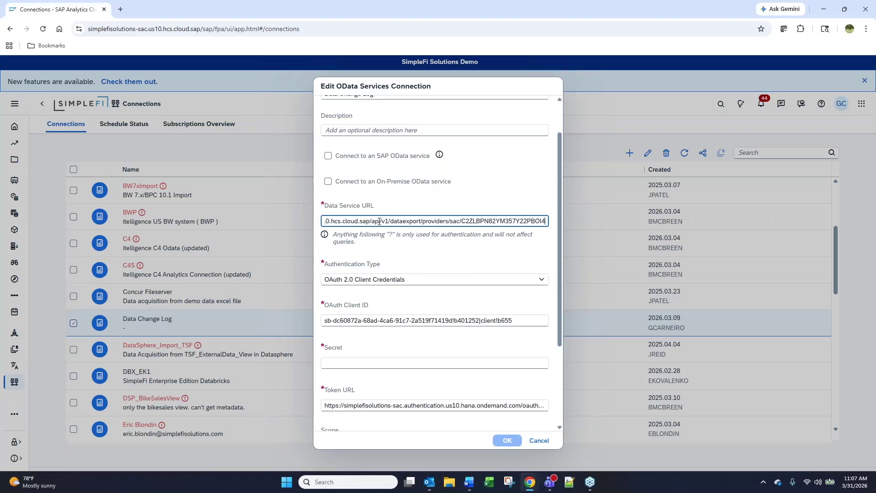
{"action": "type", "text": "3SOW"}
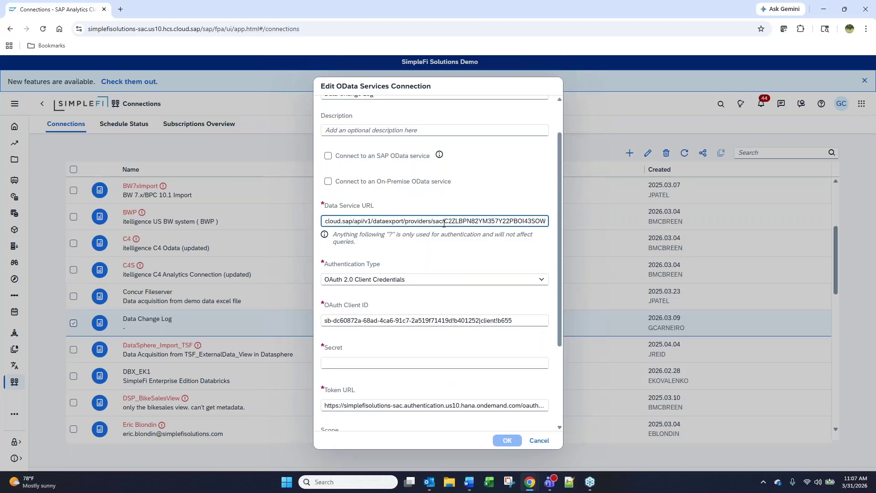
{"action": "left_click_drag", "start_coordinate": [468, 225], "coordinate": [546, 222]}
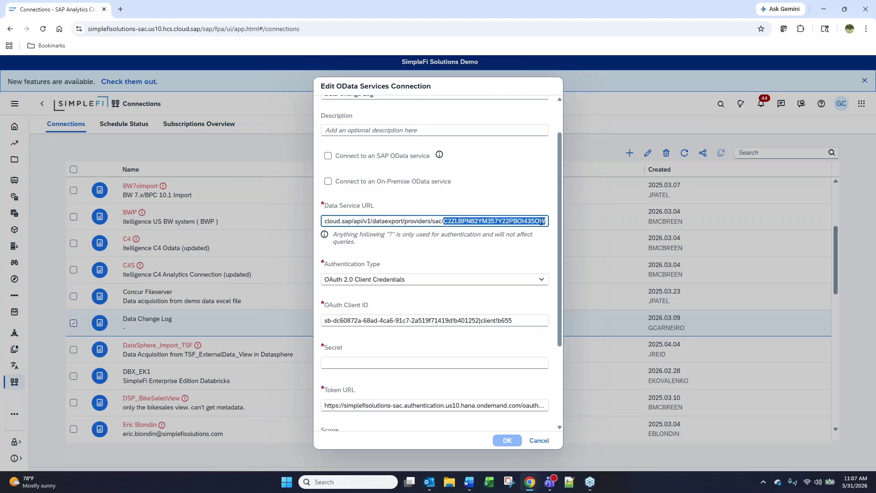
{"action": "left_click", "coordinate": [538, 439]}
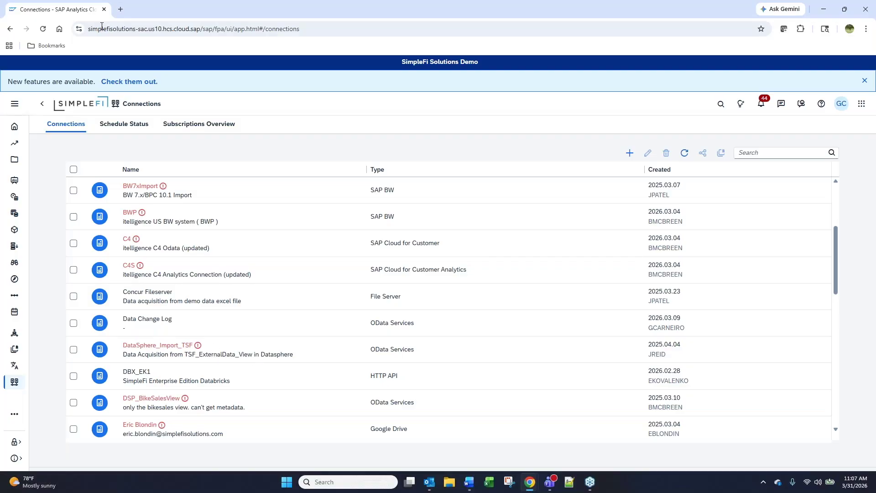
Open the SIMPLEFI_SALESPLAN_CURR_DIM model in a duplicate browser tab and highlight the model ID in its web address.
{"action": "right_click", "coordinate": [76, 6]}
{"action": "left_click", "coordinate": [124, 86]}
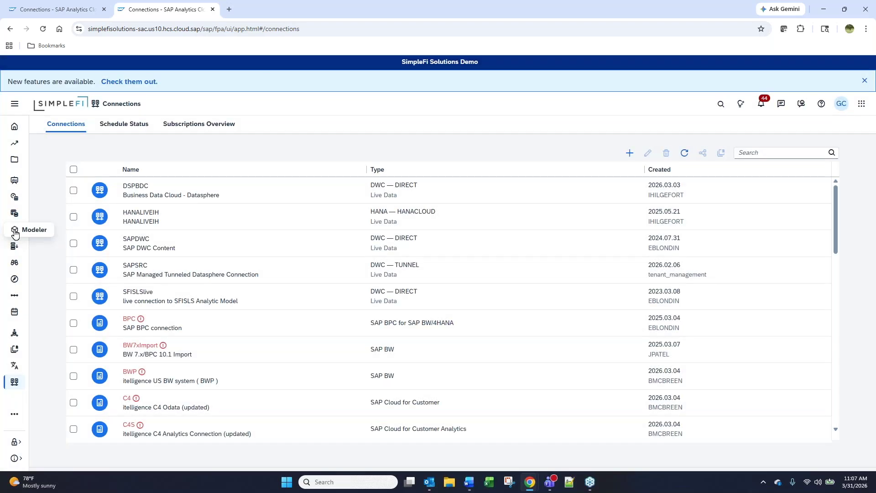
{"action": "left_click", "coordinate": [15, 231]}
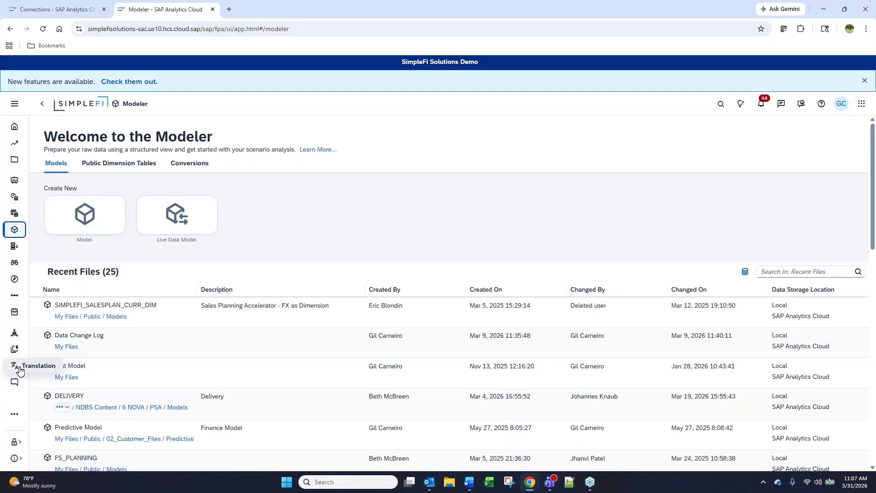
{"action": "left_click", "coordinate": [103, 305]}
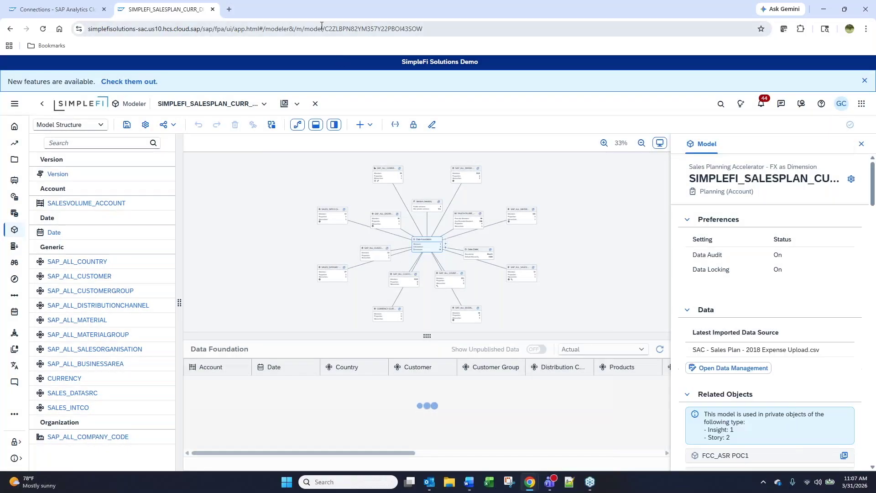
{"action": "left_click_drag", "start_coordinate": [325, 28], "coordinate": [489, 25]}
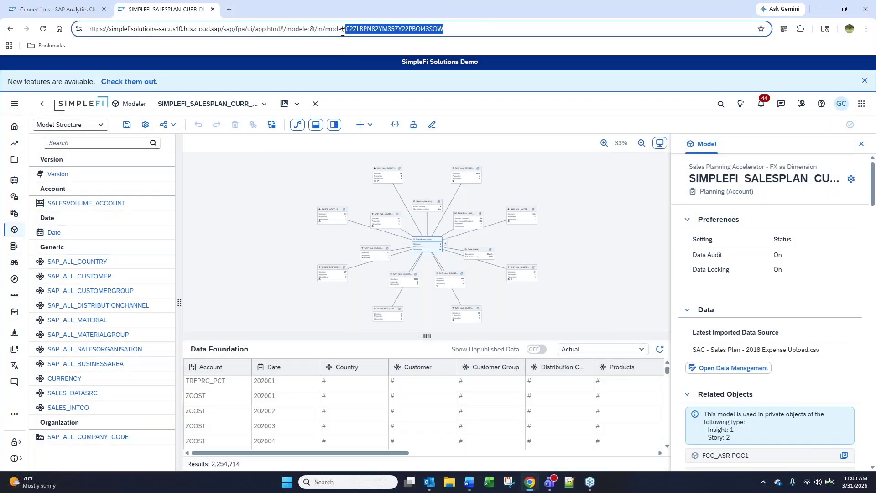
{"action": "left_click_drag", "start_coordinate": [343, 29], "coordinate": [520, 36]}
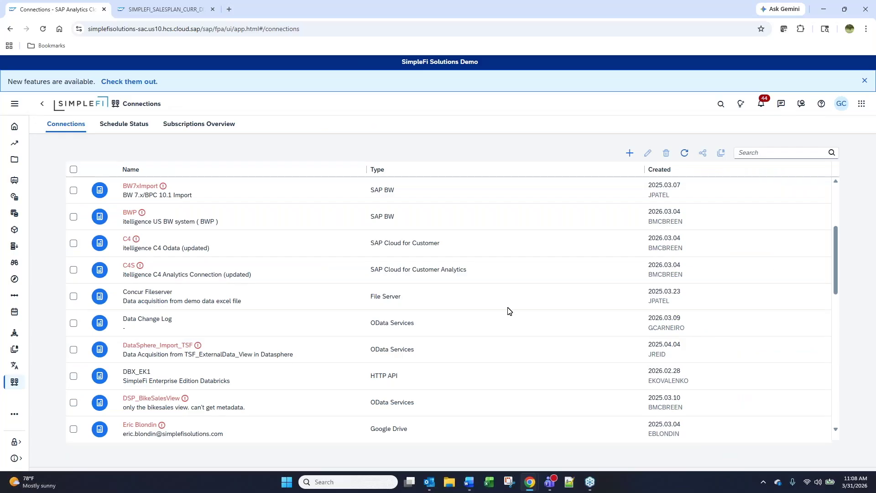
Reopen the Data Change Log connection in the original tab, compare its Data Service URL ending with the model ID, and cancel.
{"action": "left_click", "coordinate": [73, 322]}
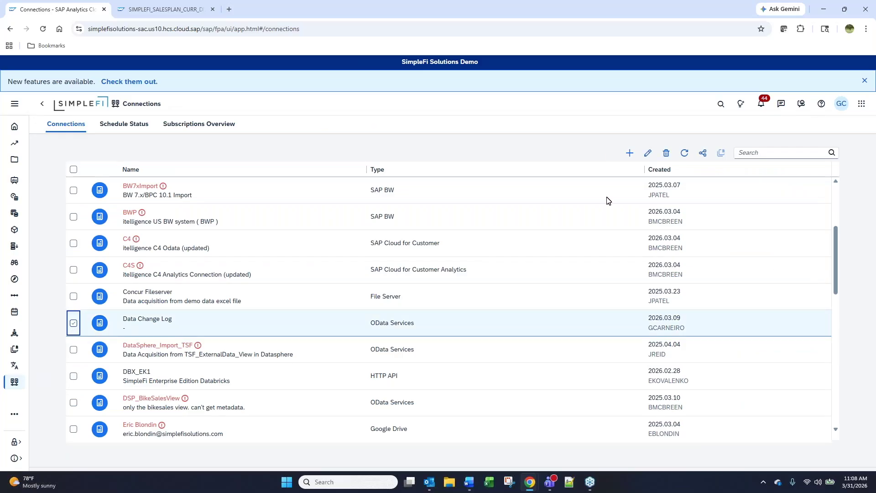
{"action": "left_click", "coordinate": [647, 152]}
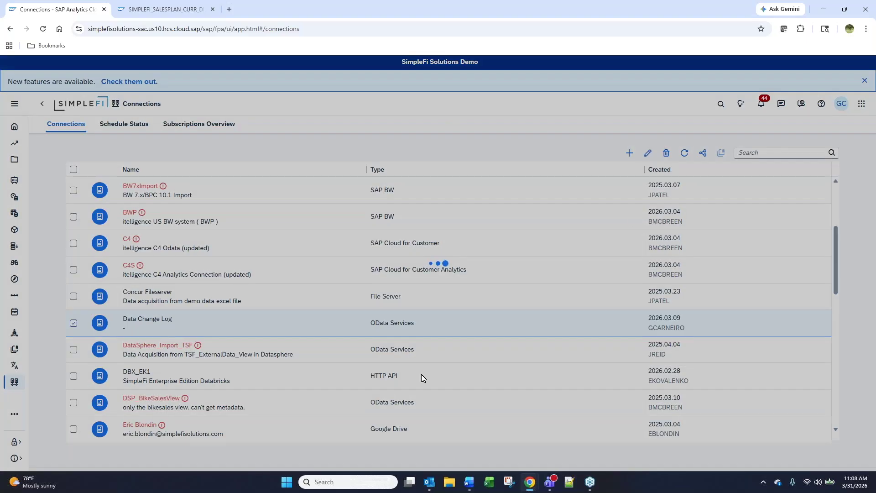
{"action": "left_click", "coordinate": [539, 268]}
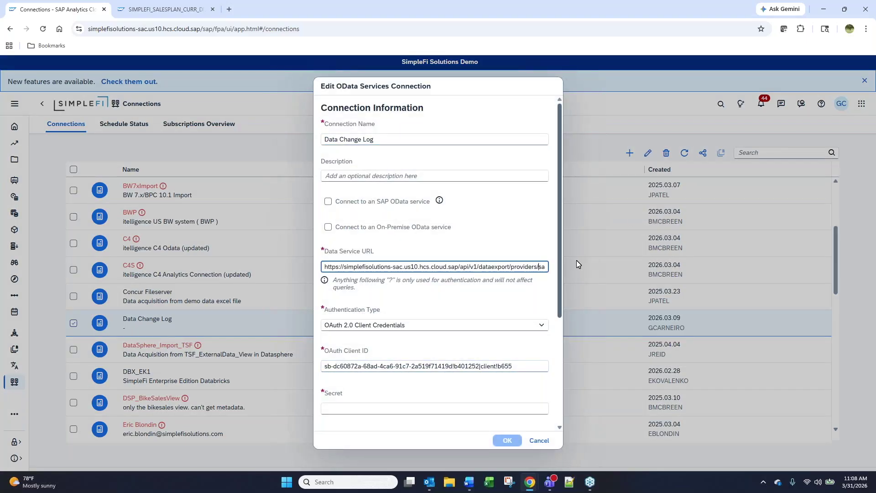
{"action": "key", "text": "Right"}
{"action": "key", "text": "Right"}
{"action": "key", "text": "Right"}
{"action": "key", "text": "Right"}
{"action": "key", "text": "Right"}
{"action": "key", "text": "Right"}
{"action": "key", "text": "Right"}
{"action": "key", "text": "Right"}
{"action": "key", "text": "Right"}
{"action": "key", "text": "Right"}
{"action": "key", "text": "Right"}
{"action": "key", "text": "Right"}
{"action": "key", "text": "Right"}
{"action": "key", "text": "Right"}
{"action": "key", "text": "Right"}
{"action": "key", "text": "Right"}
{"action": "key", "text": "Right"}
{"action": "key", "text": "Right"}
{"action": "key", "text": "Right"}
{"action": "key", "text": "Right"}
{"action": "key", "text": "Right"}
{"action": "key", "text": "Right"}
{"action": "key", "text": "Right"}
{"action": "key", "text": "Right"}
{"action": "key", "text": "Right"}
{"action": "key", "text": "Right"}
{"action": "key", "text": "Right"}
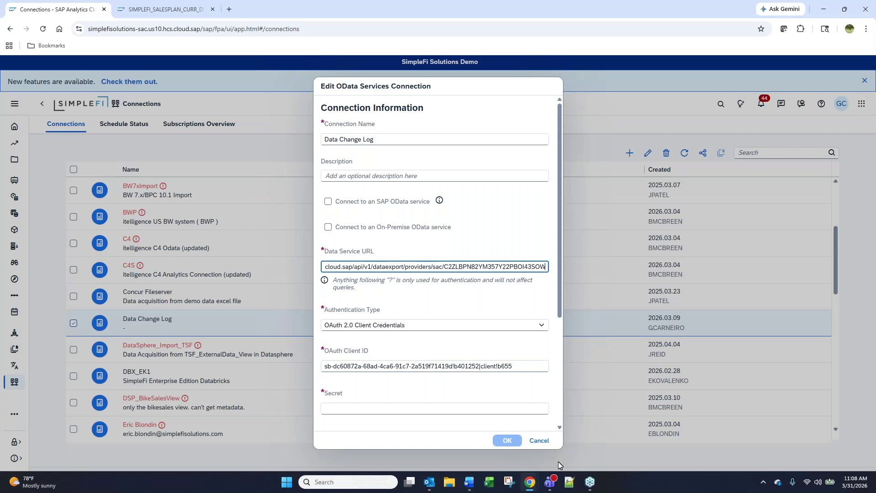
{"action": "left_click", "coordinate": [538, 440]}
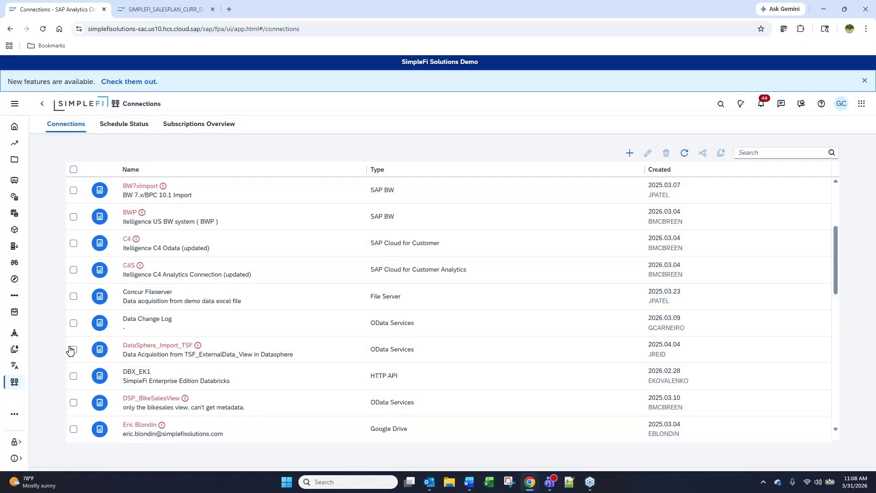
Open the Data Change Log model from the Modeler, enlarge the structure area and examine its audit measures and dimensions.
{"action": "left_click", "coordinate": [13, 230]}
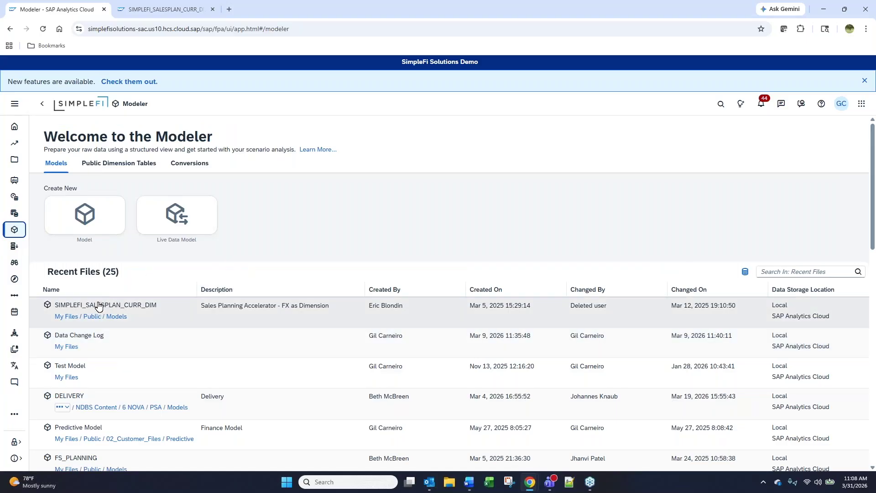
{"action": "left_click", "coordinate": [84, 346]}
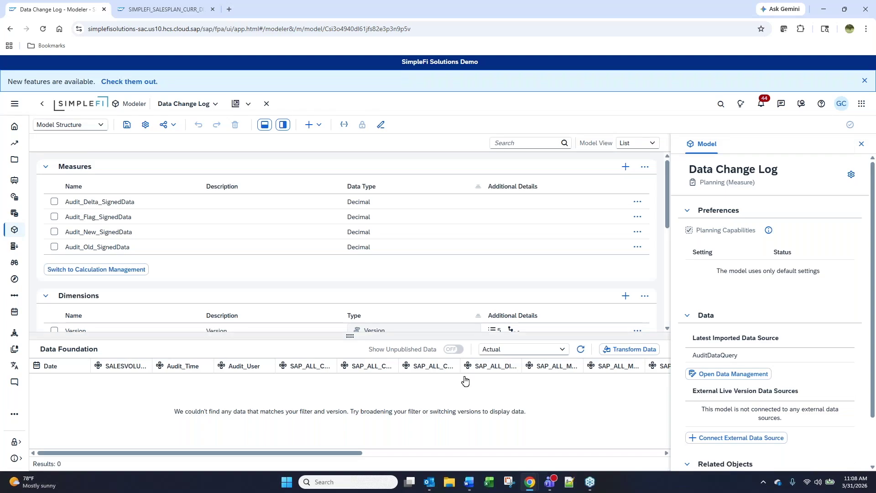
{"action": "left_click_drag", "start_coordinate": [351, 337], "coordinate": [351, 375]}
{"action": "scroll", "coordinate": [401, 243], "scroll_direction": "down", "scroll_amount": 4}
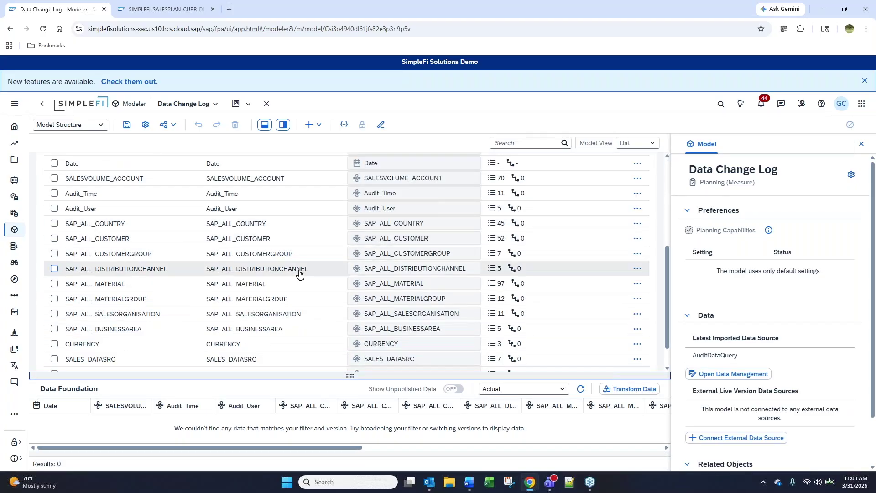
{"action": "scroll", "coordinate": [297, 273], "scroll_direction": "down", "scroll_amount": 2}
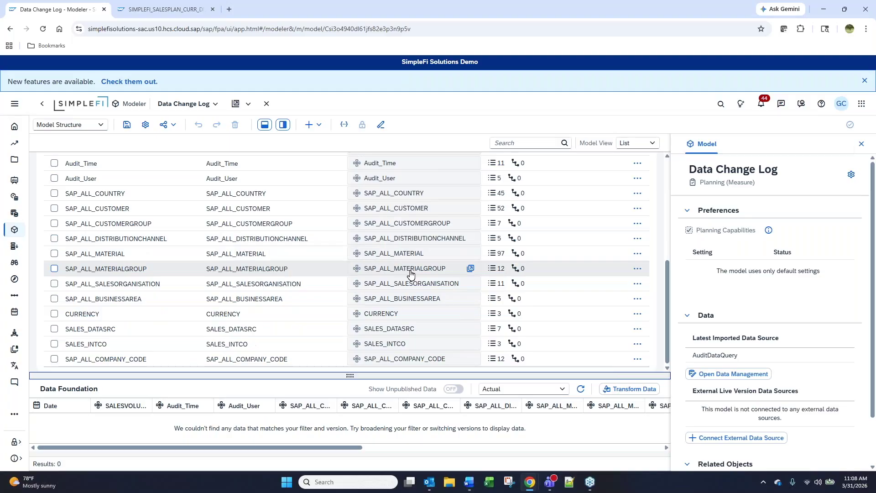
View the members of the SAP_ALL_COUNTRY dimension and return to the Data Change Log model's dimension list.
{"action": "left_click", "coordinate": [472, 195]}
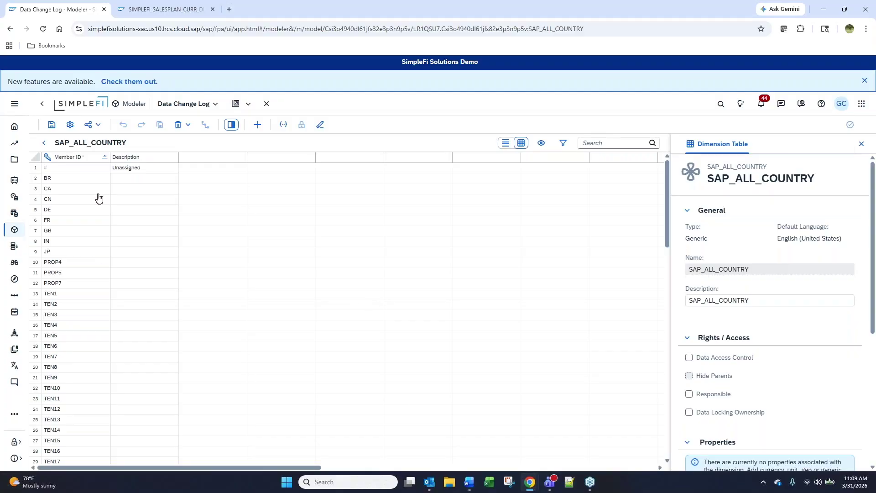
{"action": "left_click", "coordinate": [43, 143]}
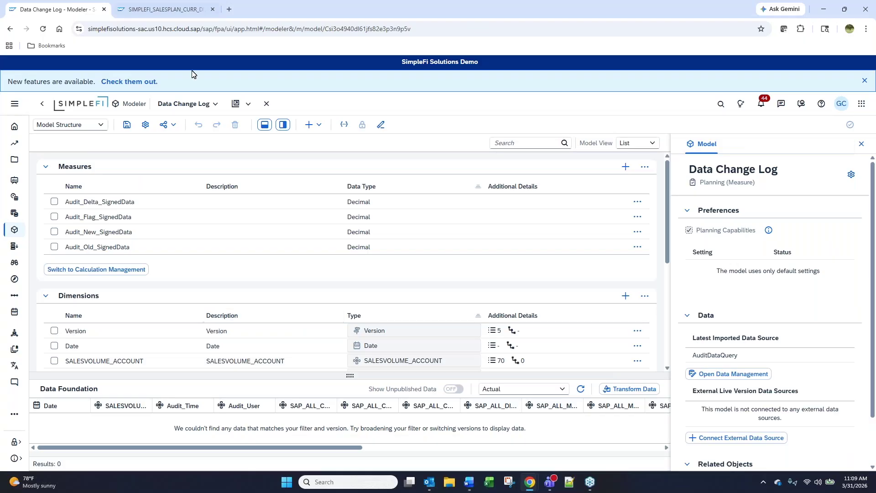
{"action": "scroll", "coordinate": [346, 228], "scroll_direction": "down", "scroll_amount": 4}
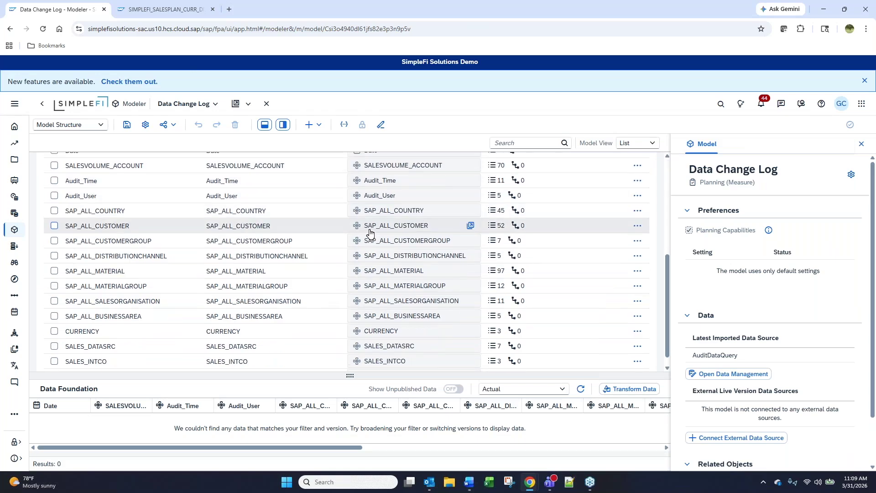
Open the security area's Data Changes page in the second browser tab and start selecting a model.
{"action": "scroll", "coordinate": [368, 230], "scroll_direction": "down", "scroll_amount": 1}
{"action": "scroll", "coordinate": [351, 358], "scroll_direction": "up", "scroll_amount": 8}
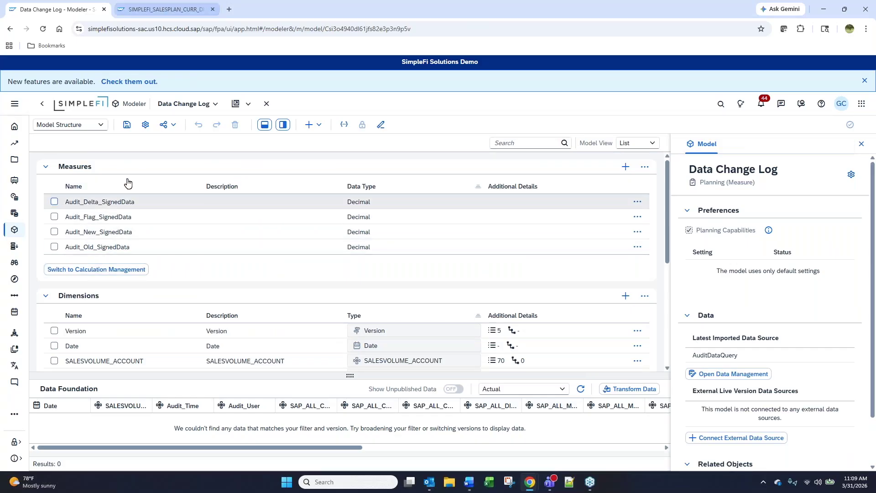
{"action": "left_click", "coordinate": [180, 8]}
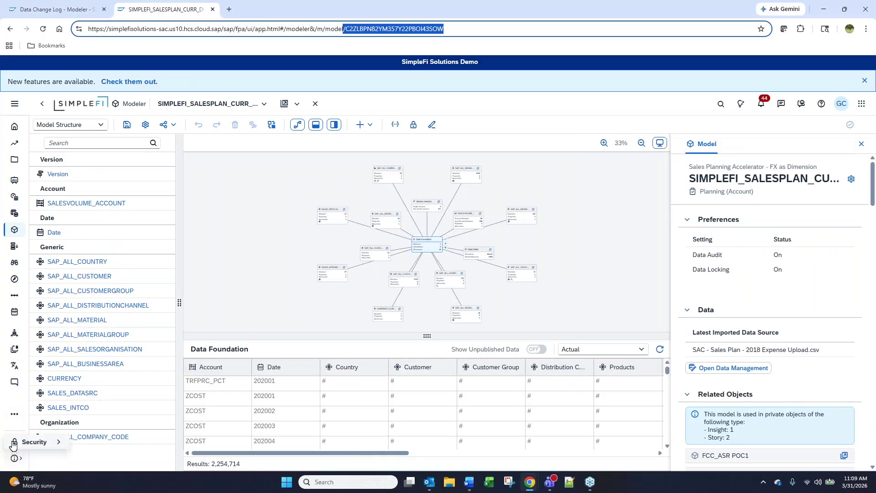
{"action": "left_click", "coordinate": [15, 442]}
{"action": "left_click", "coordinate": [59, 440]}
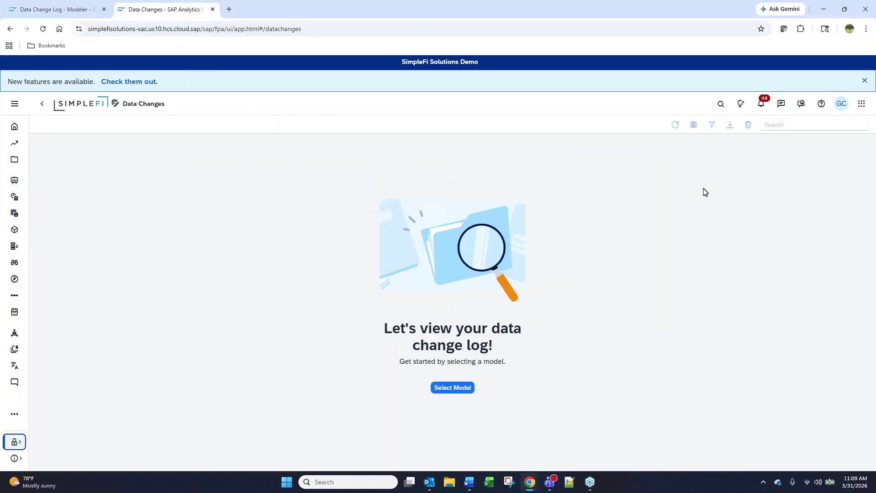
{"action": "left_click", "coordinate": [453, 388]}
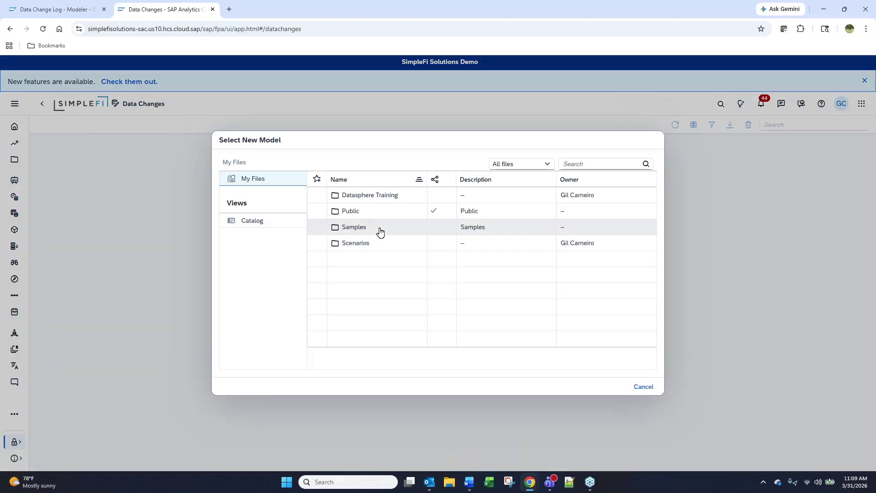
Load the data change log of the SIMPLEFI_SALESPLAN_CURR_DIM model from the Public/Models folder.
{"action": "left_click", "coordinate": [354, 213]}
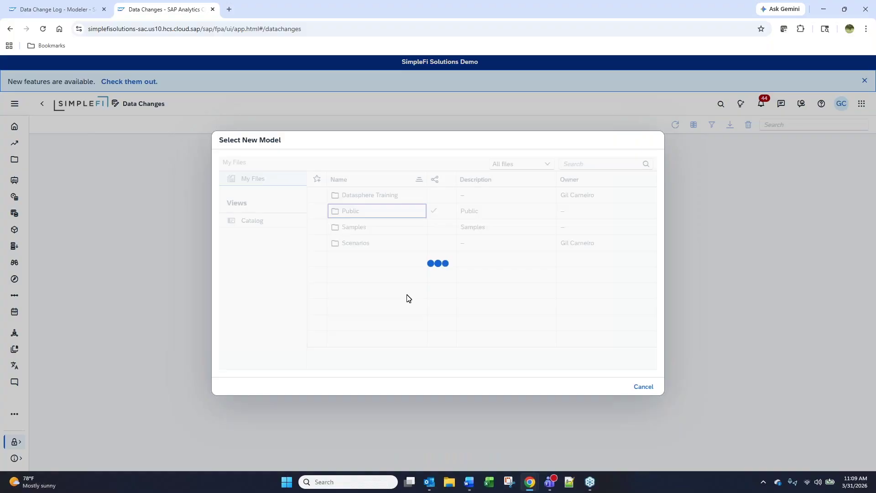
{"action": "scroll", "coordinate": [399, 296], "scroll_direction": "down", "scroll_amount": 3}
{"action": "scroll", "coordinate": [378, 279], "scroll_direction": "up", "scroll_amount": 3}
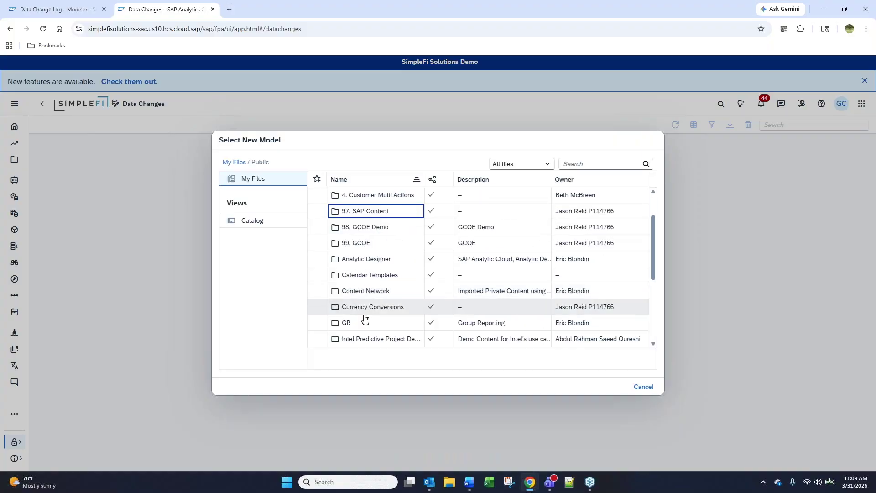
{"action": "scroll", "coordinate": [360, 263], "scroll_direction": "down", "scroll_amount": 2}
{"action": "left_click", "coordinate": [360, 259]}
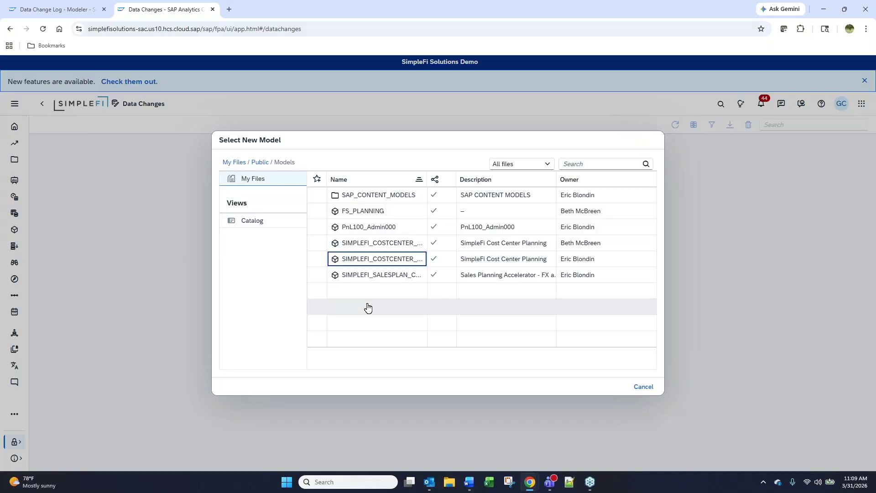
{"action": "left_click", "coordinate": [396, 275]}
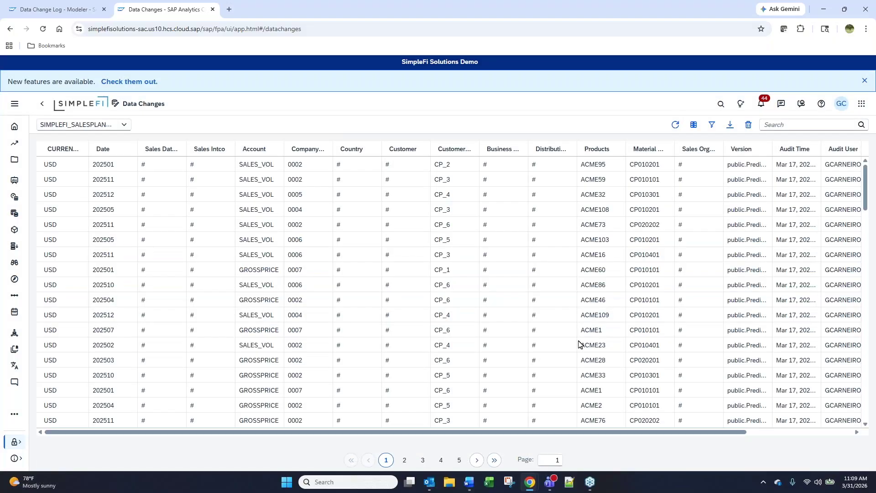
Compare the audit columns of the Data Changes log with the measures and dimensions of the Data Change Log model.
{"action": "left_click_drag", "start_coordinate": [615, 454], "coordinate": [730, 448]}
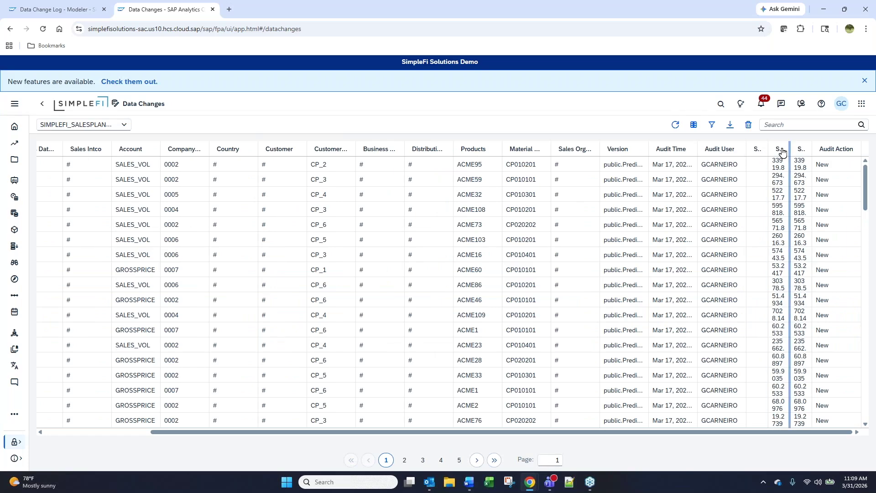
{"action": "left_click", "coordinate": [30, 9]}
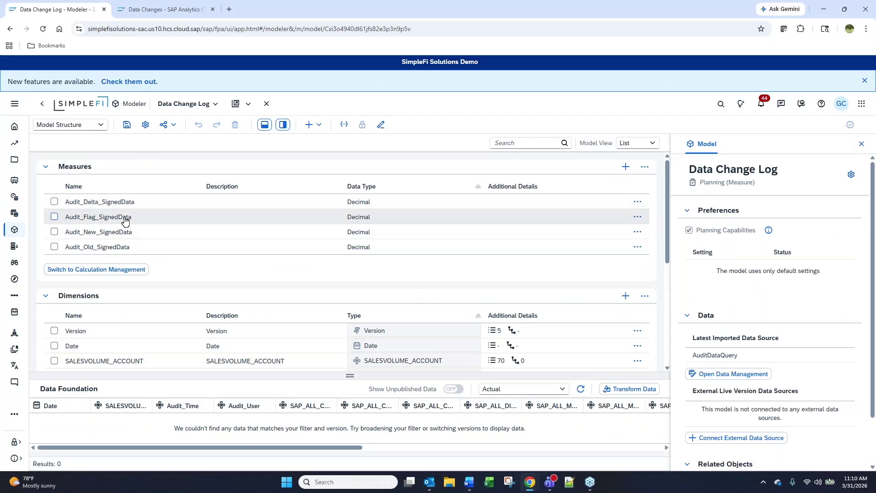
{"action": "left_click", "coordinate": [164, 4]}
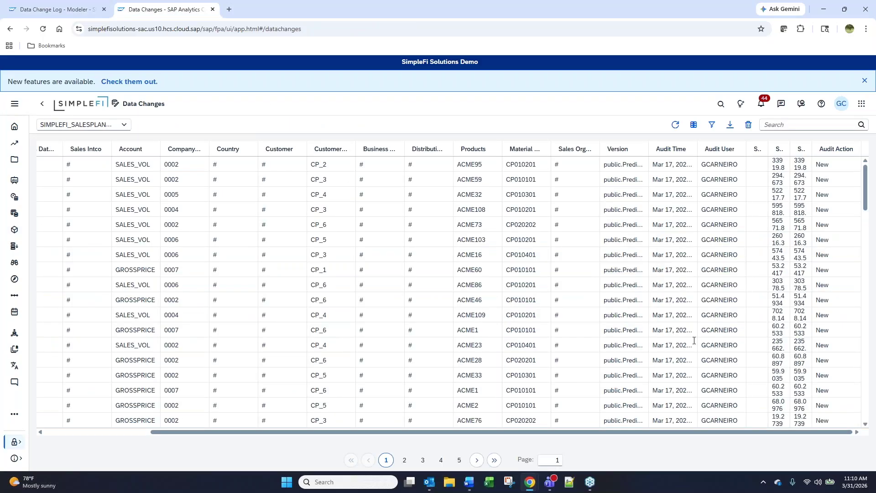
{"action": "left_click", "coordinate": [97, 14]}
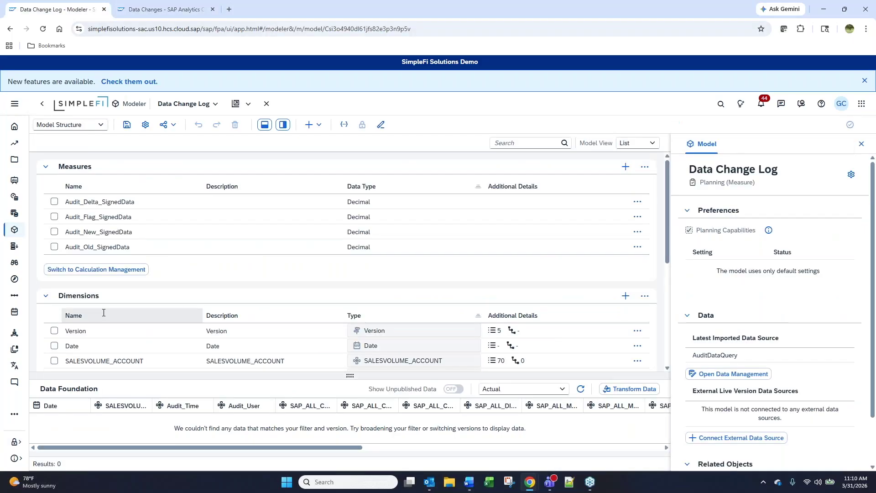
{"action": "scroll", "coordinate": [621, 268], "scroll_direction": "down", "scroll_amount": 5}
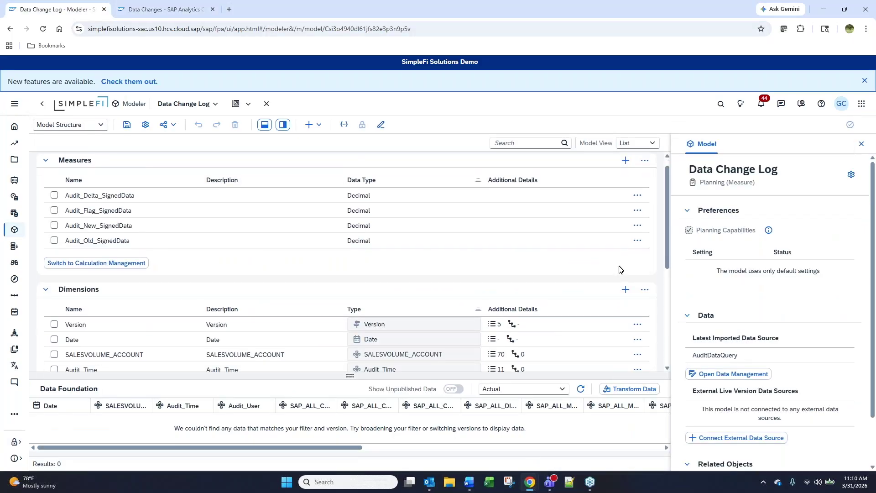
{"action": "scroll", "coordinate": [431, 310], "scroll_direction": "up", "scroll_amount": 2}
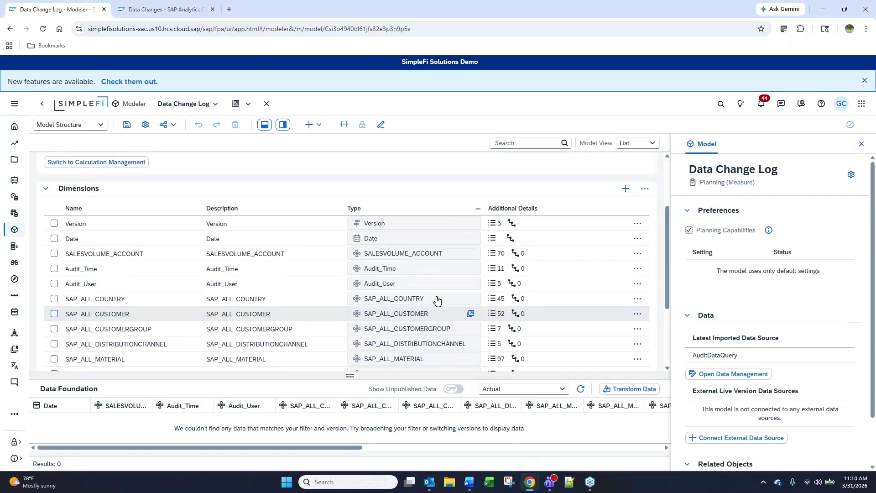
{"action": "scroll", "coordinate": [436, 299], "scroll_direction": "up", "scroll_amount": 3}
Switch the Data Change Log model to data management and open the AuditDataQuery job's import settings, rerunning its query.
{"action": "left_click", "coordinate": [100, 124]}
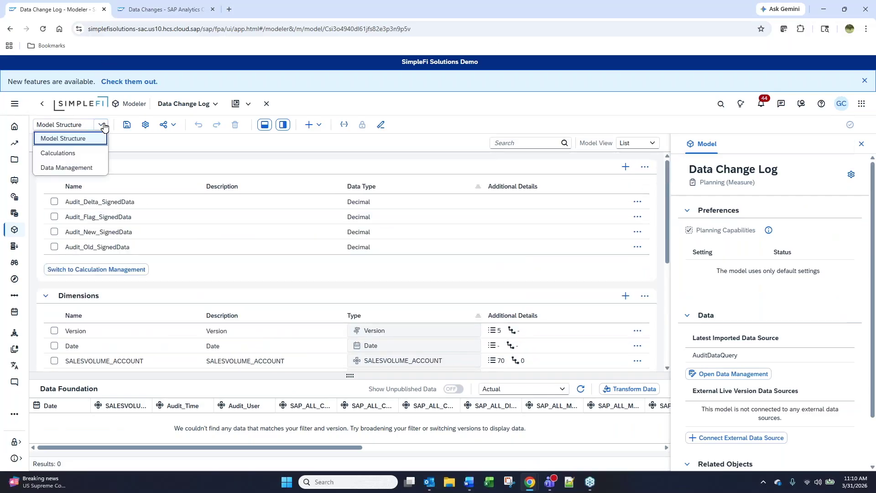
{"action": "left_click", "coordinate": [85, 167]}
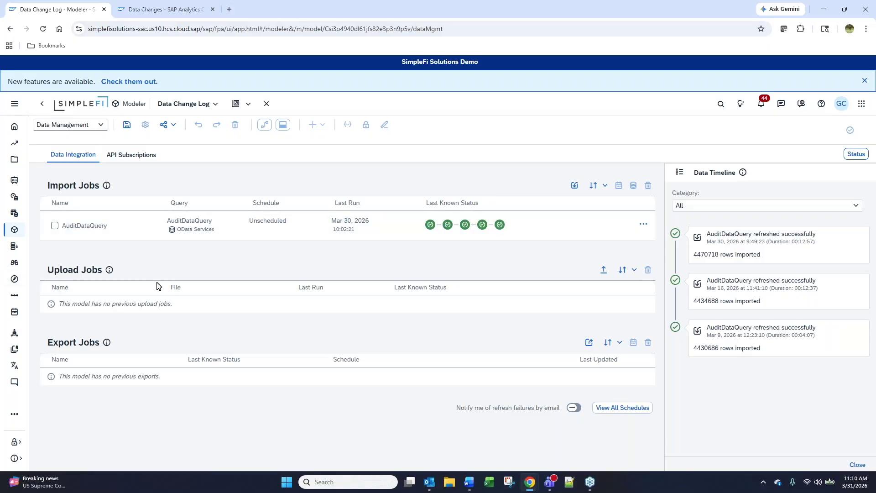
{"action": "left_click", "coordinate": [54, 225]}
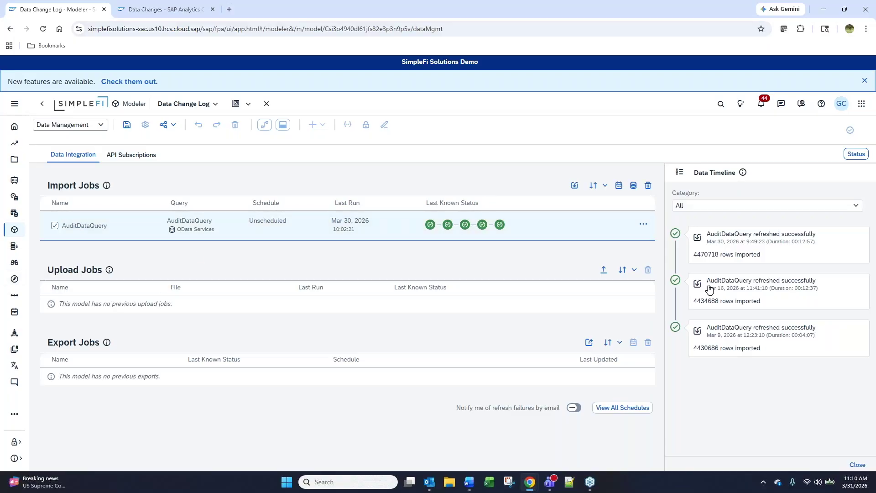
{"action": "left_click", "coordinate": [640, 227]}
{"action": "left_click", "coordinate": [663, 252]}
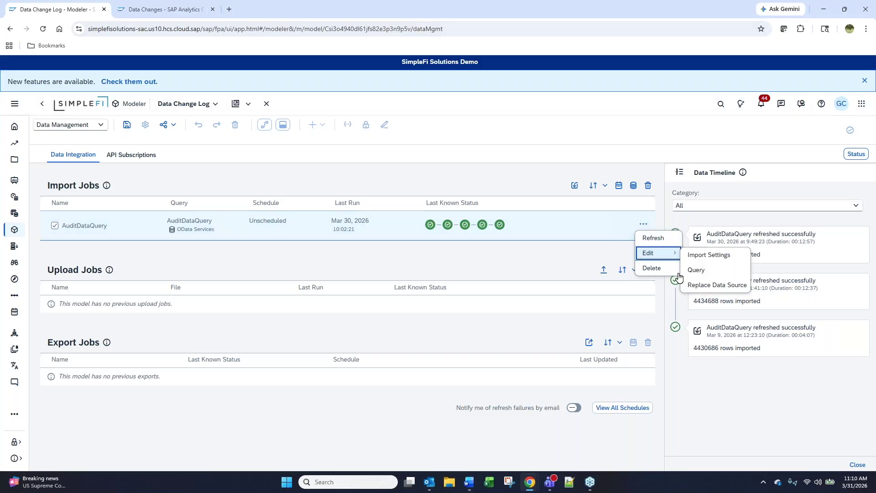
{"action": "left_click", "coordinate": [720, 255]}
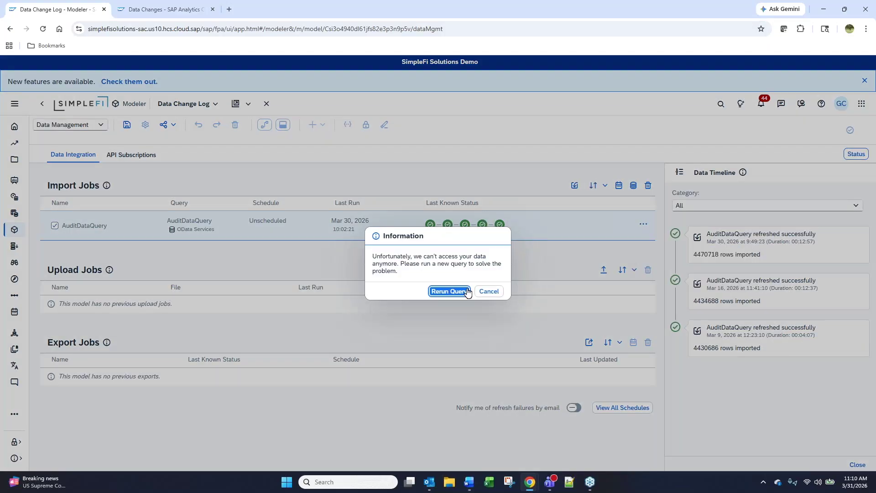
{"action": "left_click", "coordinate": [456, 293]}
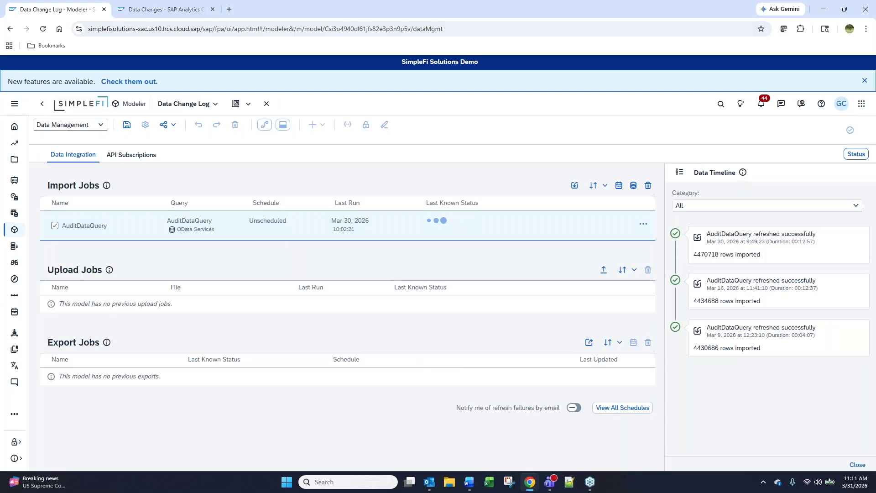
Start a new import job from OData Services using the Data Change Log connection.
{"action": "left_click", "coordinate": [574, 185]}
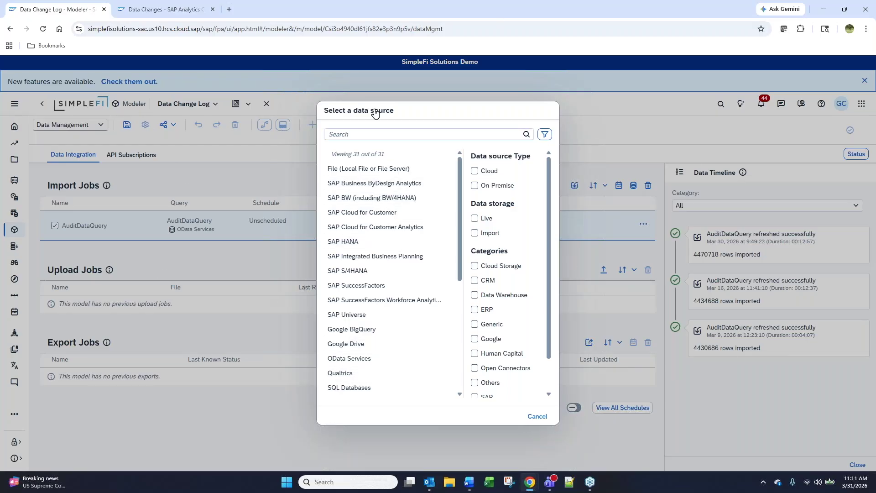
{"action": "scroll", "coordinate": [345, 278], "scroll_direction": "down", "scroll_amount": 2}
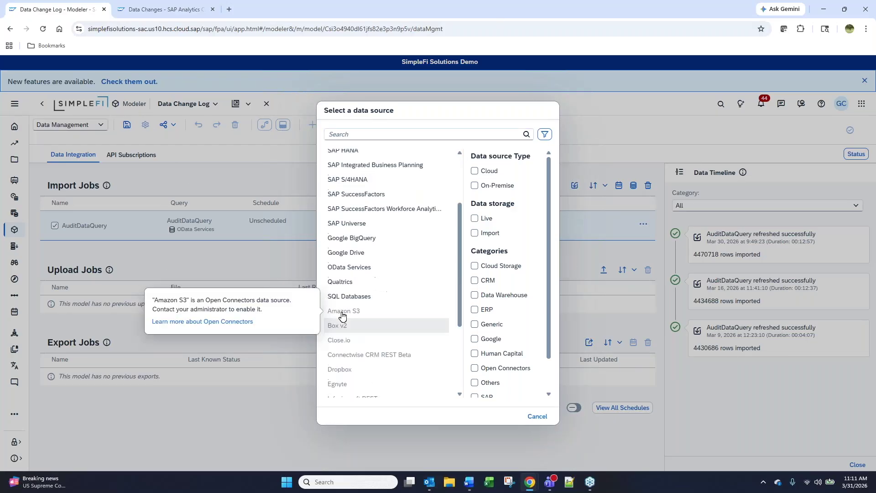
{"action": "left_click", "coordinate": [358, 273]}
{"action": "left_click", "coordinate": [543, 261]}
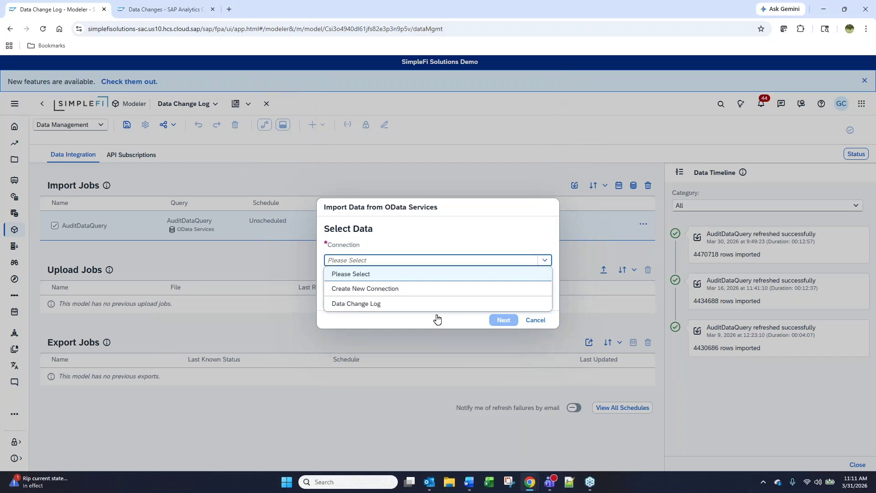
{"action": "left_click", "coordinate": [406, 304]}
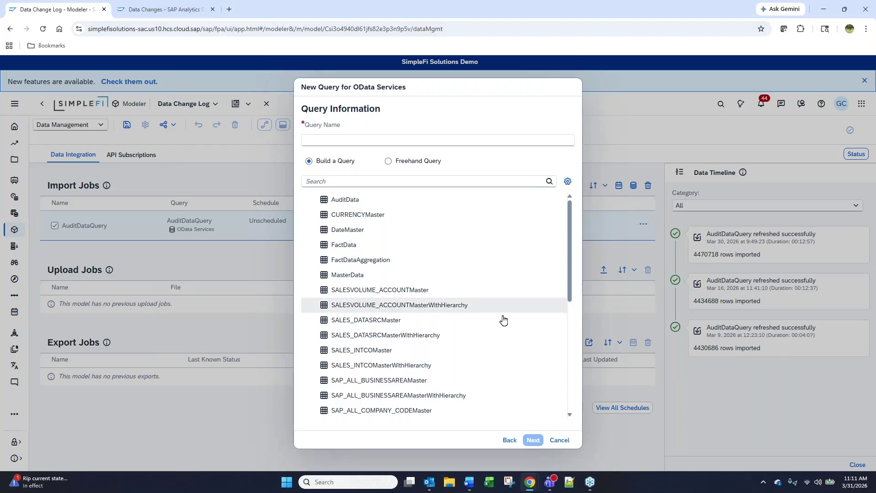
Examine the tables available for the OData query, from AuditData through the dimension master tables to VersionMaster.
{"action": "left_click_drag", "start_coordinate": [571, 226], "coordinate": [564, 189]}
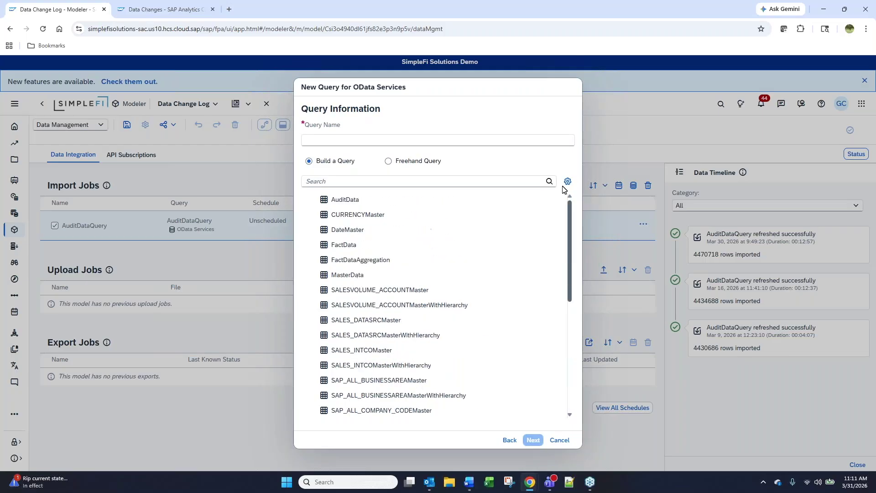
{"action": "scroll", "coordinate": [546, 244], "scroll_direction": "down", "scroll_amount": 5}
{"action": "scroll", "coordinate": [548, 349], "scroll_direction": "down", "scroll_amount": 1}
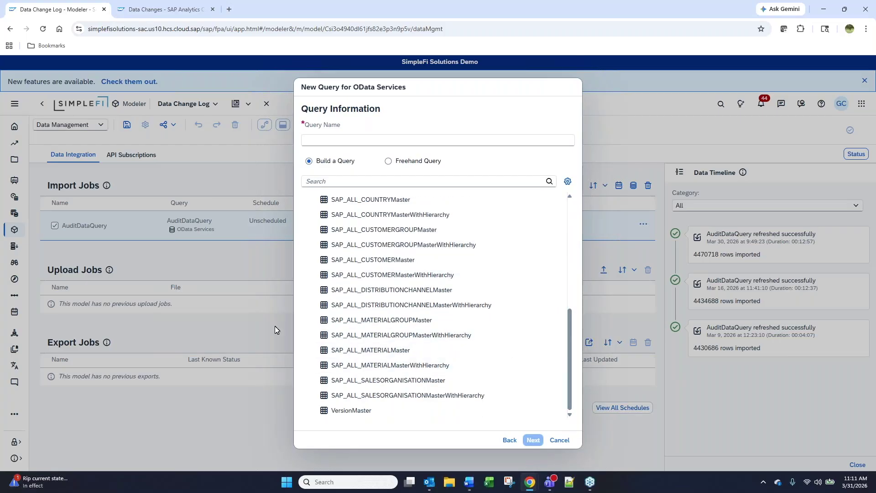
{"action": "left_click", "coordinate": [352, 304]}
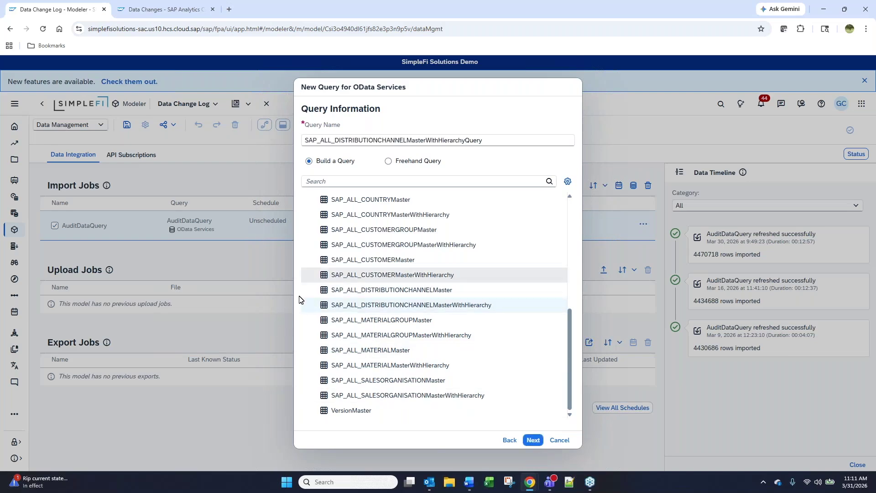
{"action": "scroll", "coordinate": [411, 274], "scroll_direction": "up", "scroll_amount": 10}
{"action": "left_click", "coordinate": [411, 199]}
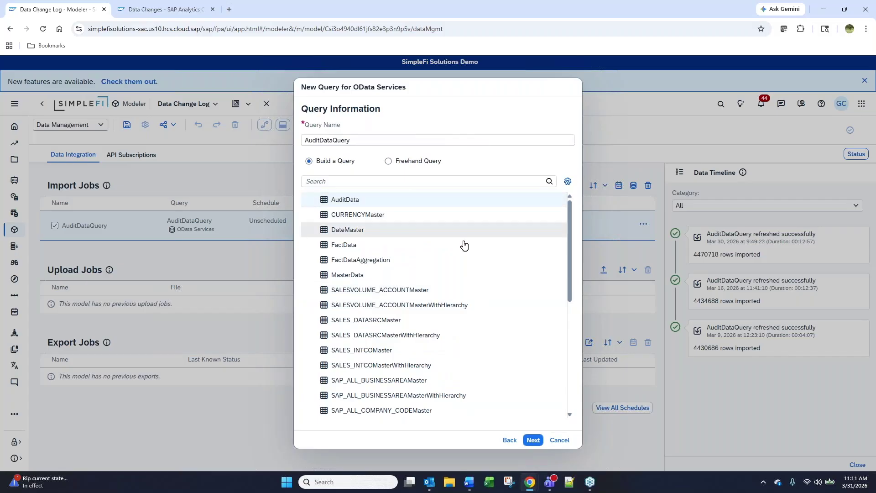
{"action": "scroll", "coordinate": [572, 298], "scroll_direction": "down", "scroll_amount": 10}
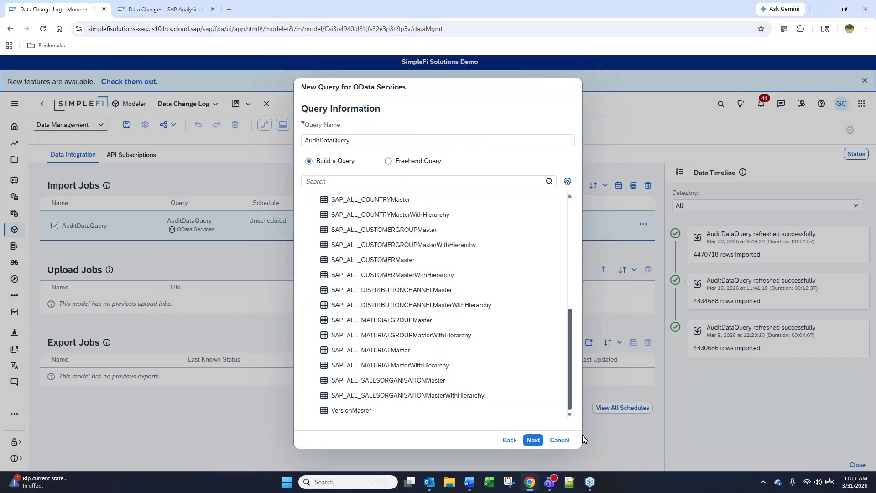
{"action": "left_click", "coordinate": [367, 410]}
{"action": "scroll", "coordinate": [442, 319], "scroll_direction": "up", "scroll_amount": 10}
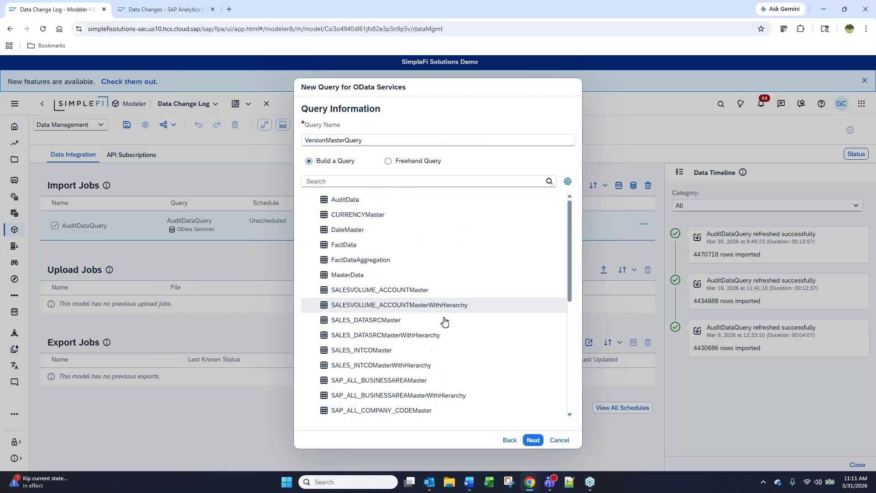
Base the query on FactData, examine its available fields, and go back to the table list.
{"action": "left_click", "coordinate": [360, 198]}
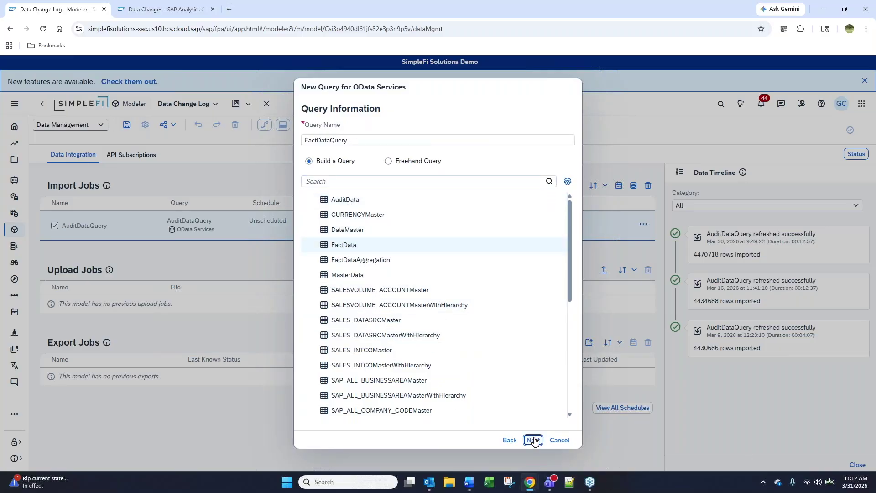
{"action": "left_click", "coordinate": [531, 438]}
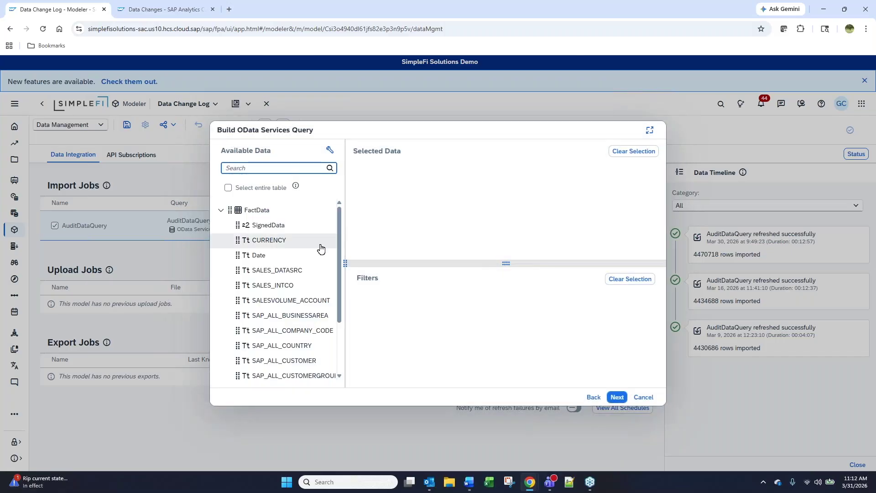
{"action": "left_click", "coordinate": [254, 228]}
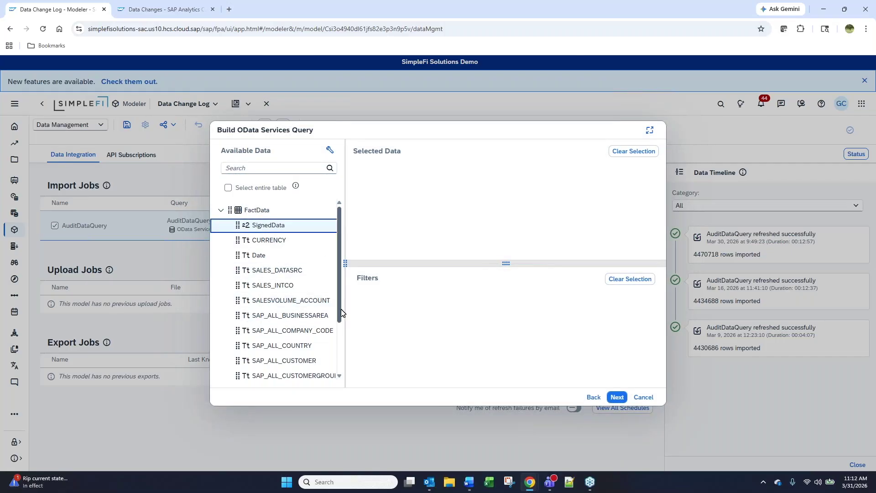
{"action": "left_click_drag", "start_coordinate": [331, 299], "coordinate": [338, 398]}
{"action": "left_click", "coordinate": [592, 396]}
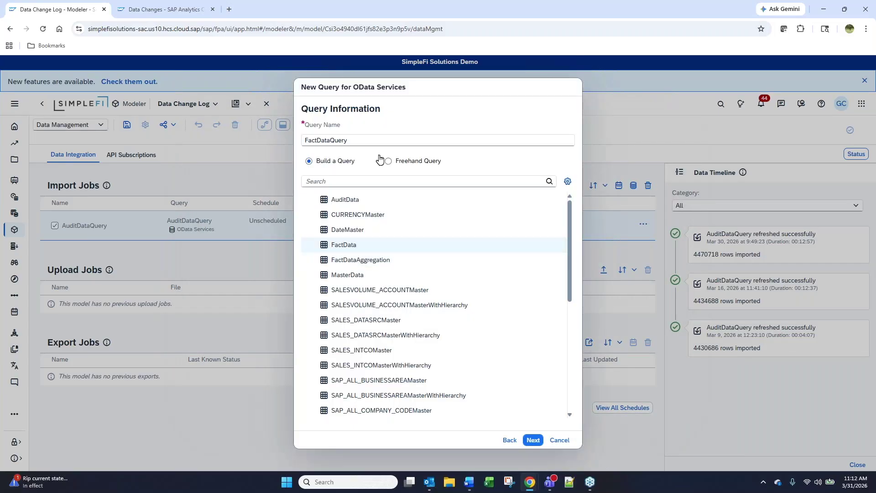
Base the OData query on the AuditData table and continue to its field selection.
{"action": "left_click", "coordinate": [361, 201]}
{"action": "left_click", "coordinate": [531, 439]}
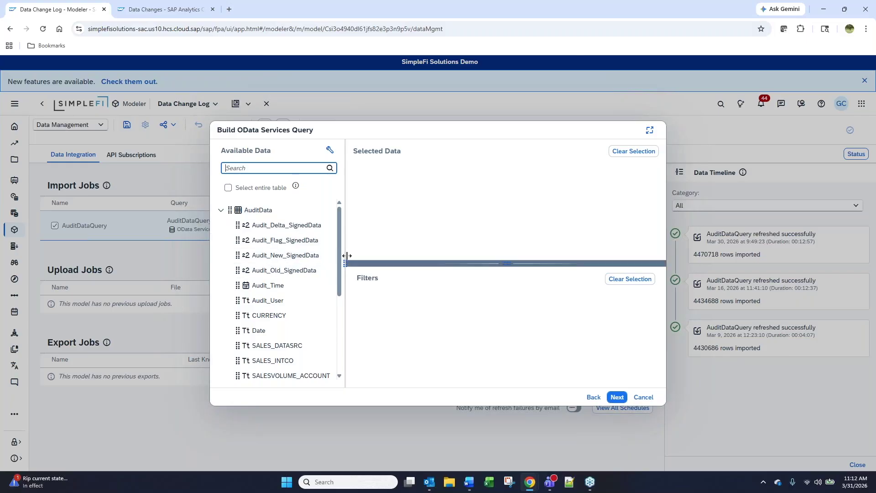
Add all AuditData fields, from Audit_Delta_SignedData through Version, to the query's selected data.
{"action": "left_click_drag", "start_coordinate": [340, 259], "coordinate": [336, 375]}
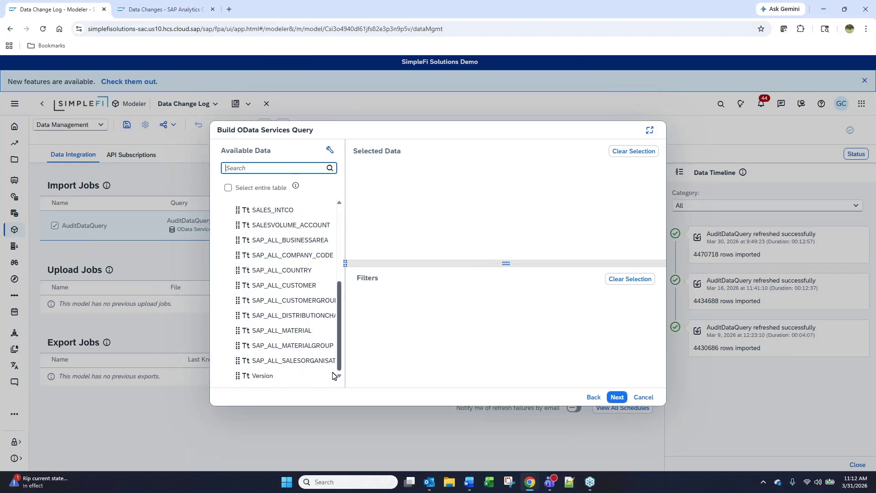
{"action": "scroll", "coordinate": [344, 245], "scroll_direction": "up", "scroll_amount": 5}
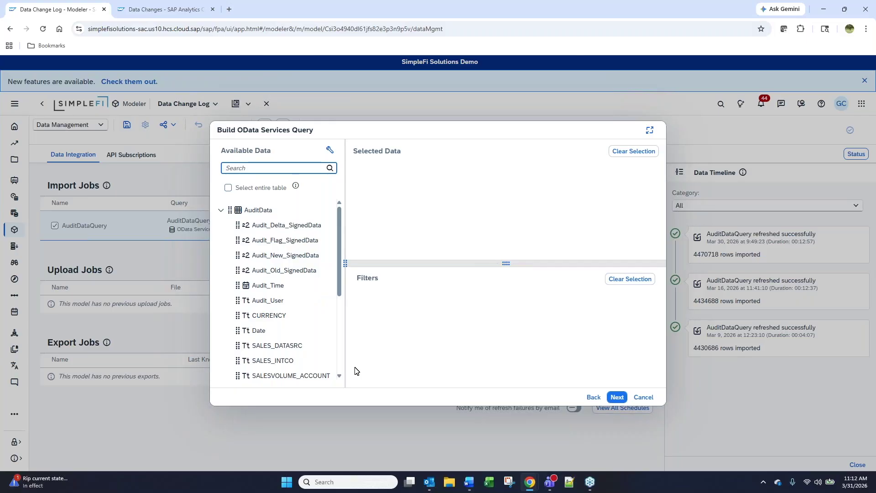
{"action": "left_click", "coordinate": [304, 333]}
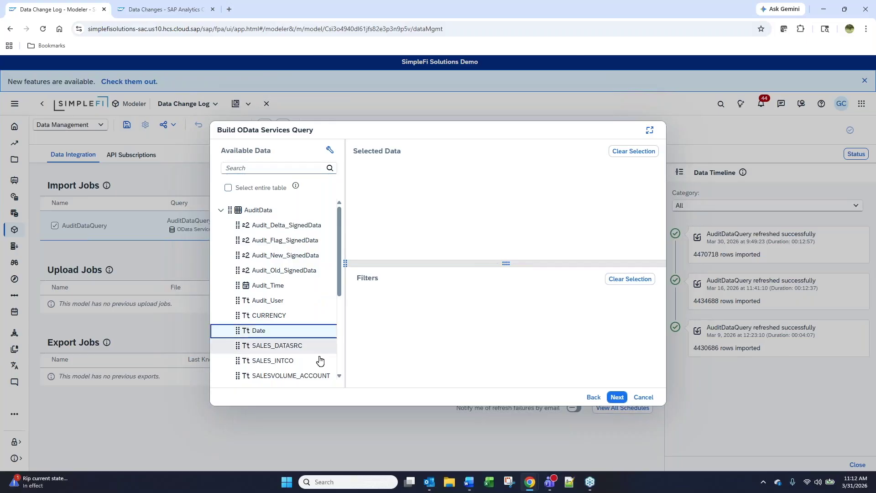
{"action": "key", "text": "ctrl+a"}
{"action": "left_click_drag", "start_coordinate": [277, 258], "coordinate": [416, 215]}
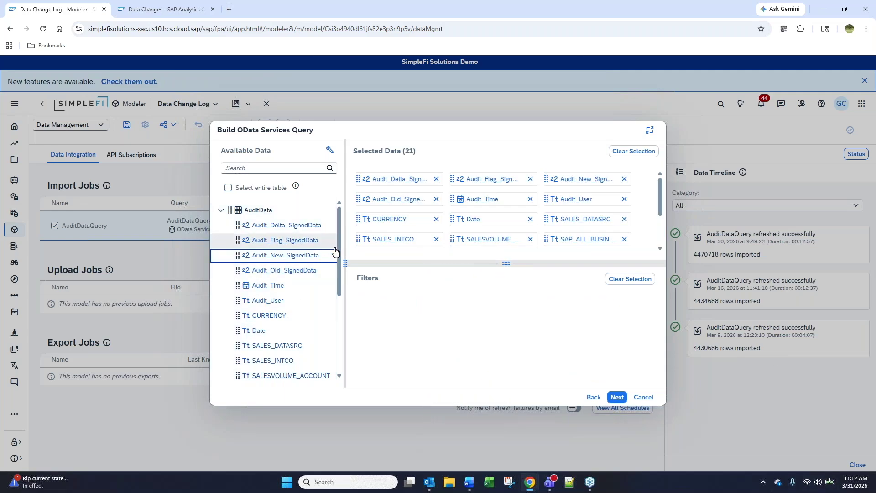
{"action": "scroll", "coordinate": [329, 340], "scroll_direction": "down", "scroll_amount": 5}
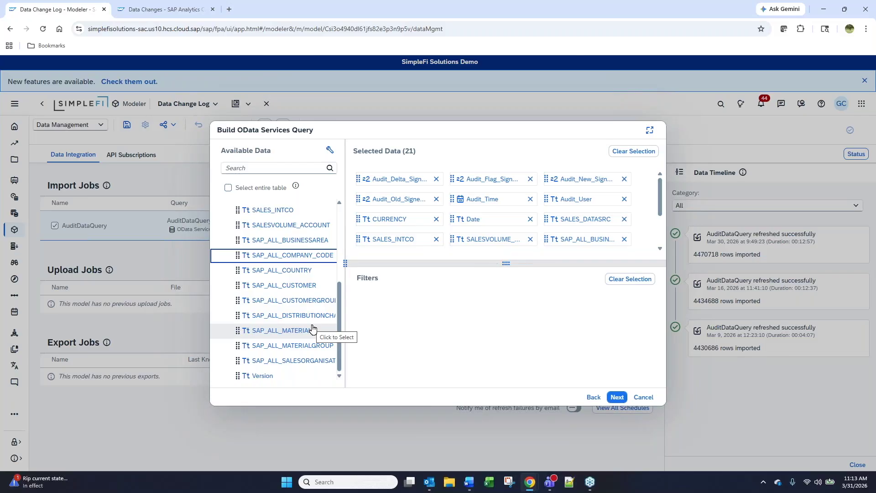
Check the attributes offered as primary/sort keys, and create the import query with a batch size of 50,000 and no key.
{"action": "left_click", "coordinate": [617, 398]}
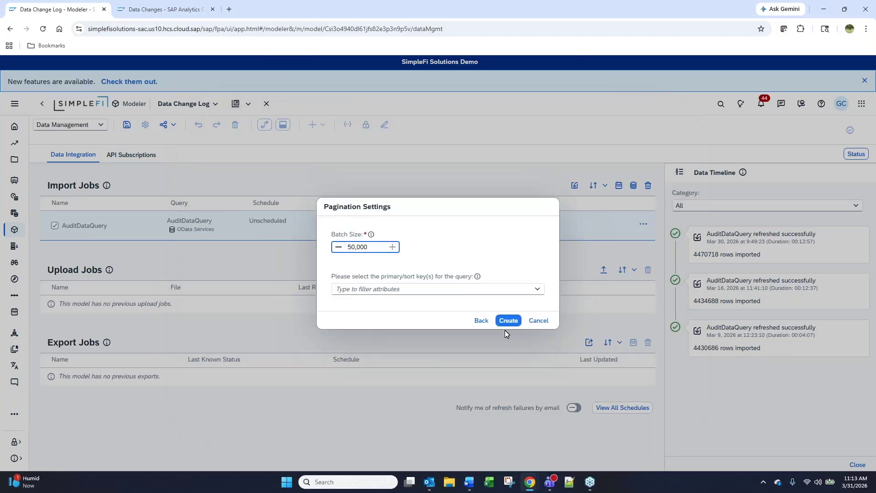
{"action": "left_click", "coordinate": [537, 288]}
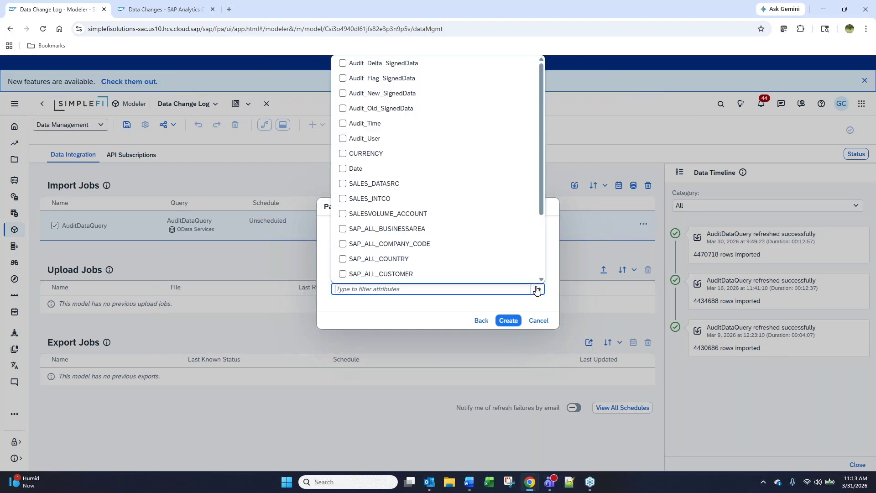
{"action": "left_click", "coordinate": [552, 290]}
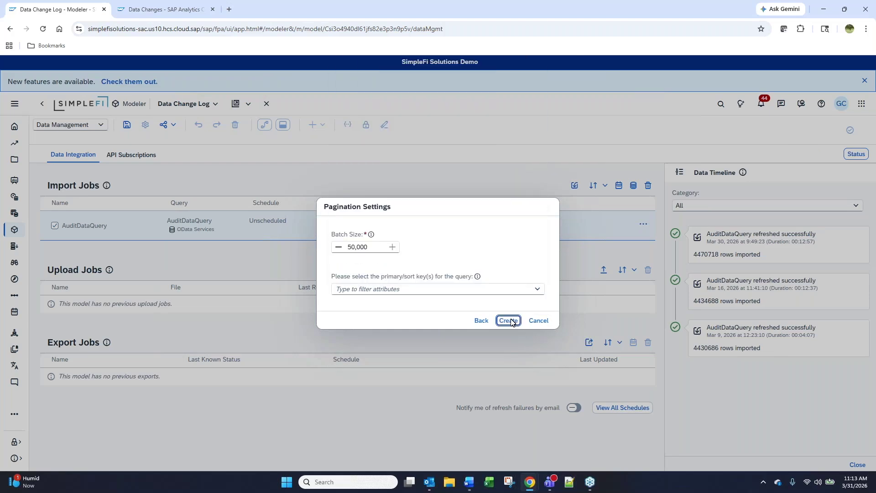
{"action": "left_click", "coordinate": [507, 320]}
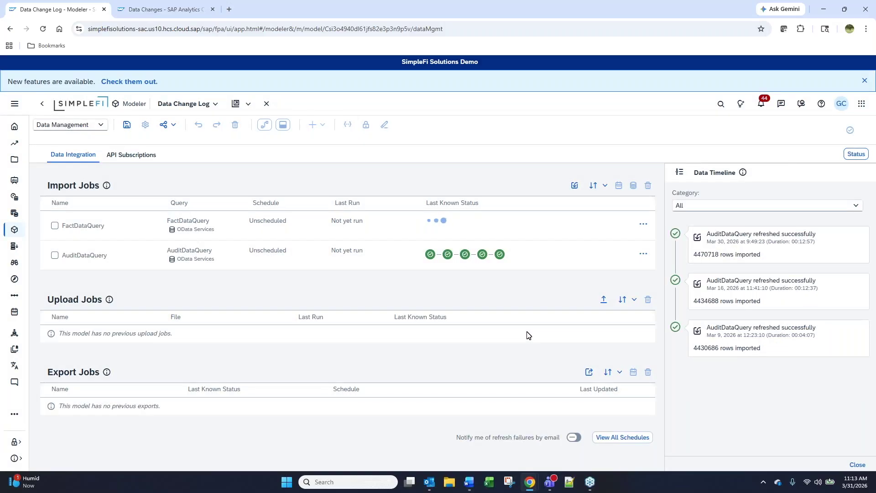
Examine the edit options of the FactDataQuery import job and open the import settings of the AuditDataQuery job.
{"action": "left_click", "coordinate": [642, 224]}
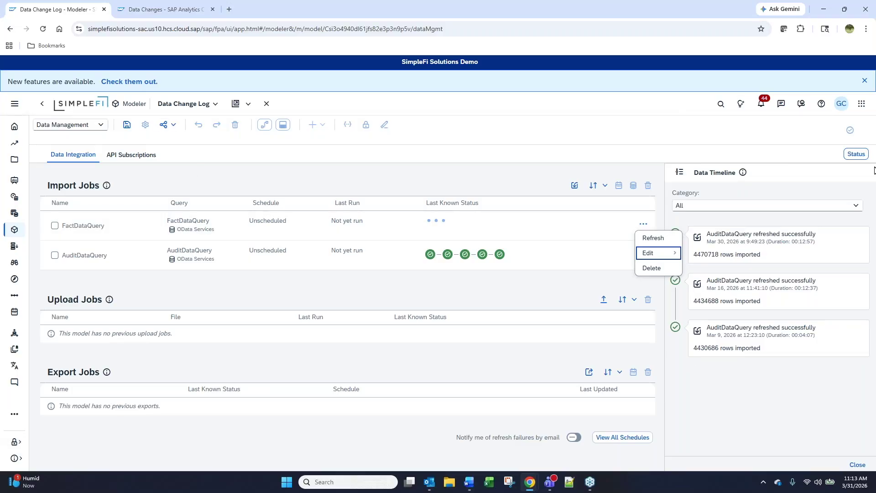
{"action": "mouse_move", "coordinate": [682, 258]}
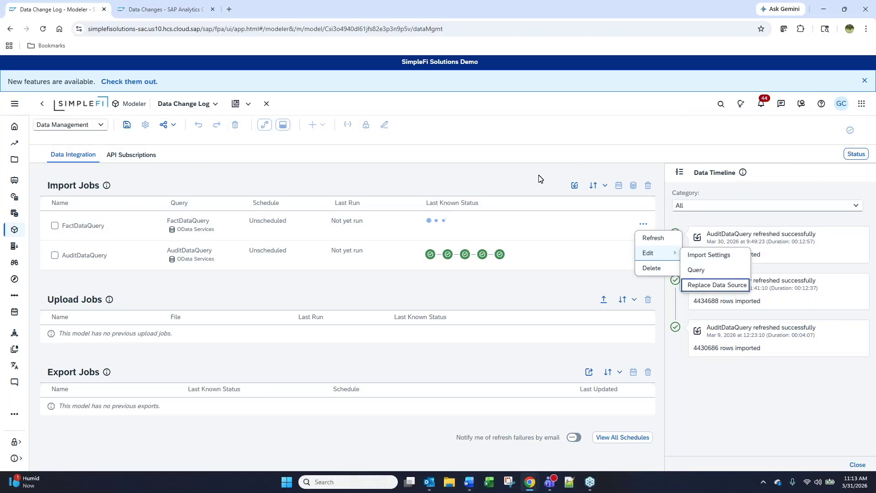
{"action": "left_click", "coordinate": [525, 217]}
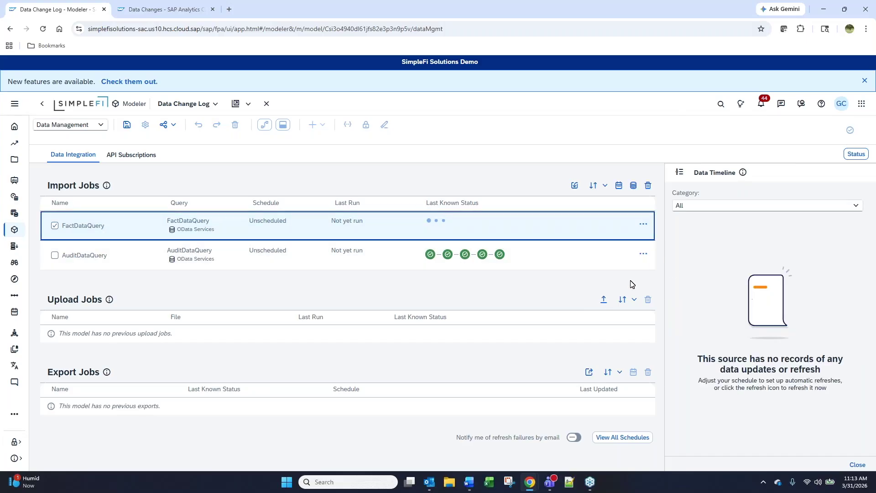
{"action": "left_click", "coordinate": [643, 254]}
{"action": "mouse_move", "coordinate": [661, 283]}
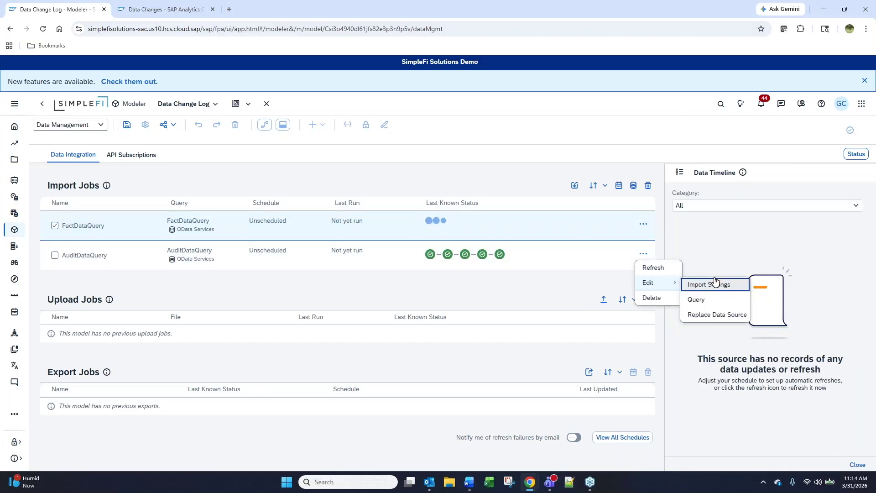
{"action": "left_click", "coordinate": [711, 286]}
{"action": "left_click", "coordinate": [454, 291]}
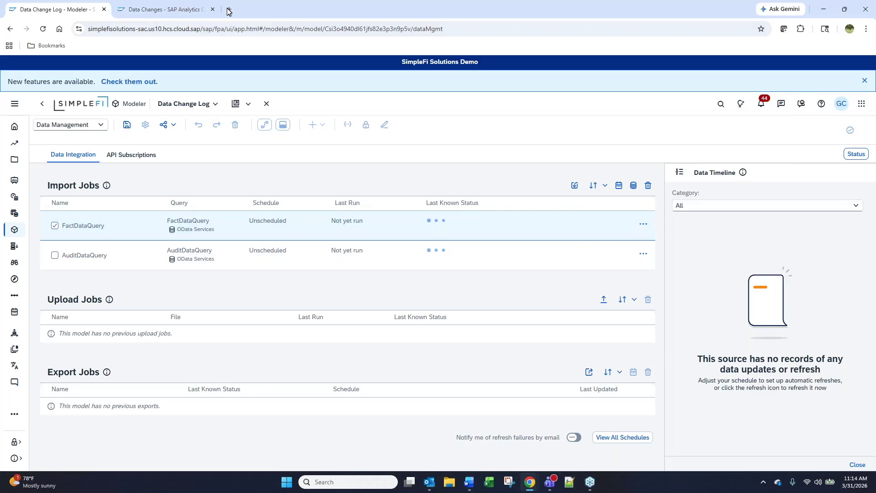
Open the Data Change Log model in the second browser tab and examine its measures and dimensions.
{"action": "mouse_move", "coordinate": [172, 8]}
{"action": "left_mouse_down"}
{"action": "mouse_move", "coordinate": [447, 74]}
{"action": "mouse_move", "coordinate": [873, 240]}
{"action": "mouse_move", "coordinate": [167, 8]}
{"action": "left_mouse_up"}
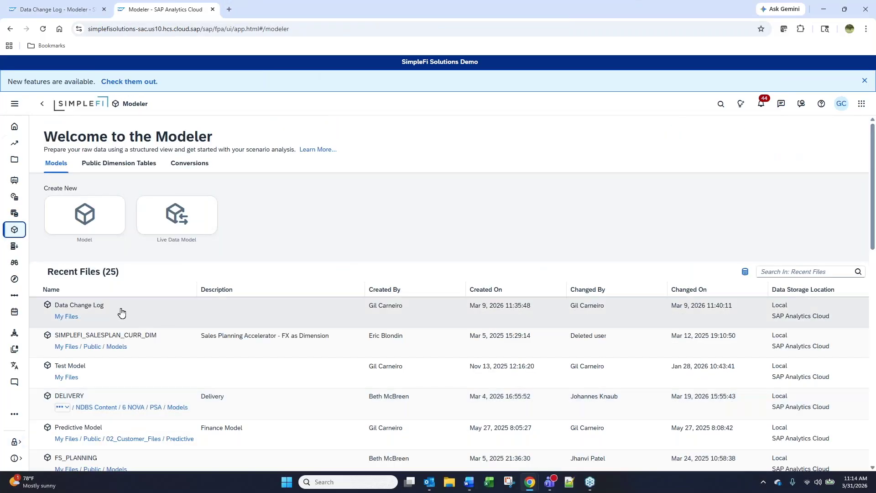
{"action": "left_click", "coordinate": [106, 315]}
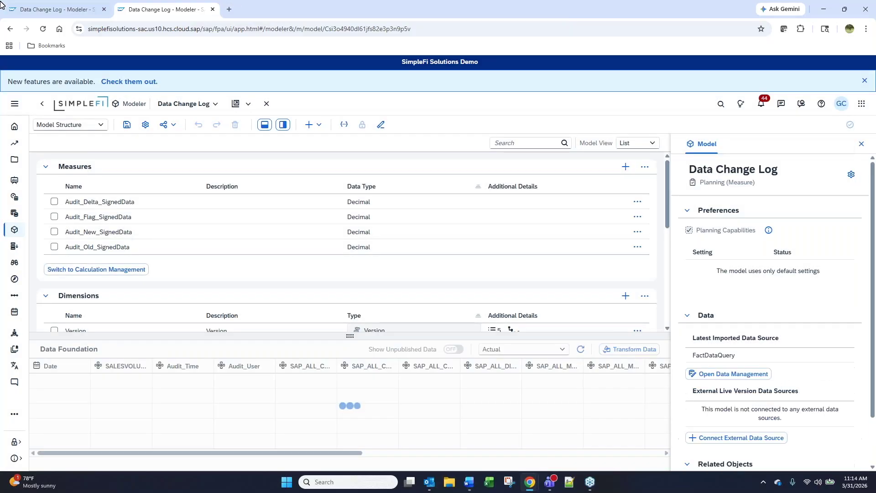
{"action": "scroll", "coordinate": [369, 300], "scroll_direction": "down", "scroll_amount": 2}
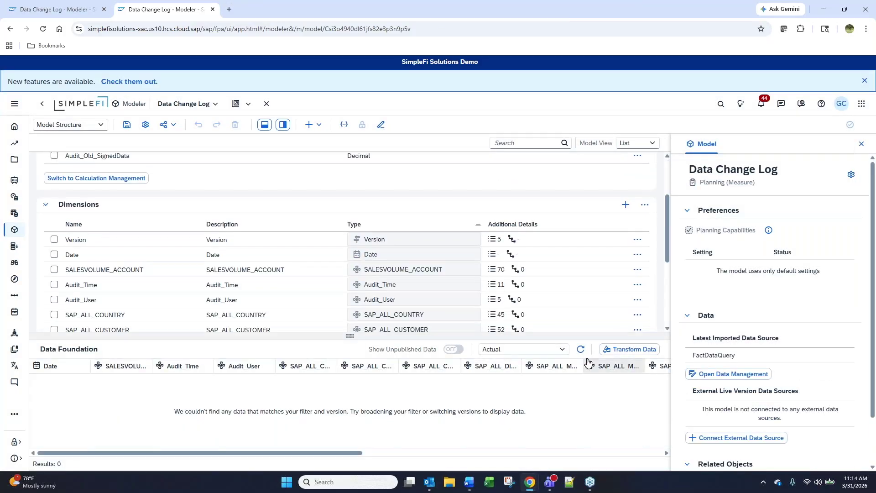
Show the Annual Budget version in the data foundation and examine its columns through the audit measures.
{"action": "left_click", "coordinate": [562, 349]}
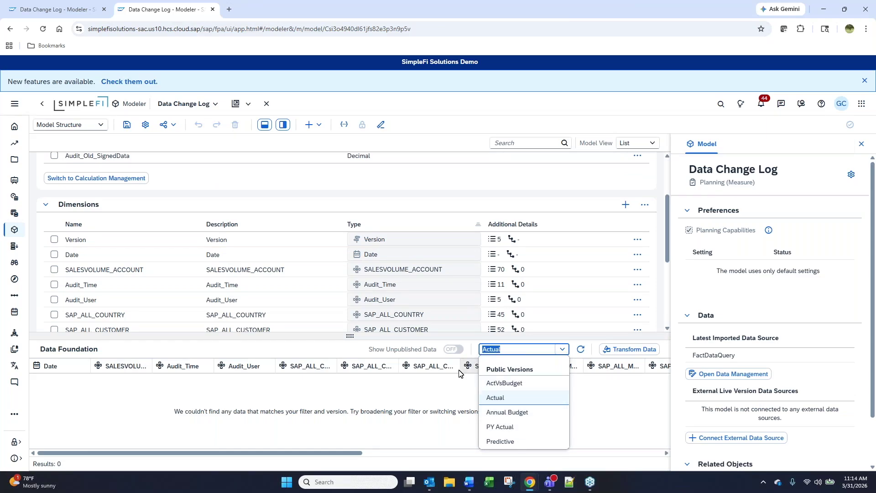
{"action": "left_click", "coordinate": [507, 412]}
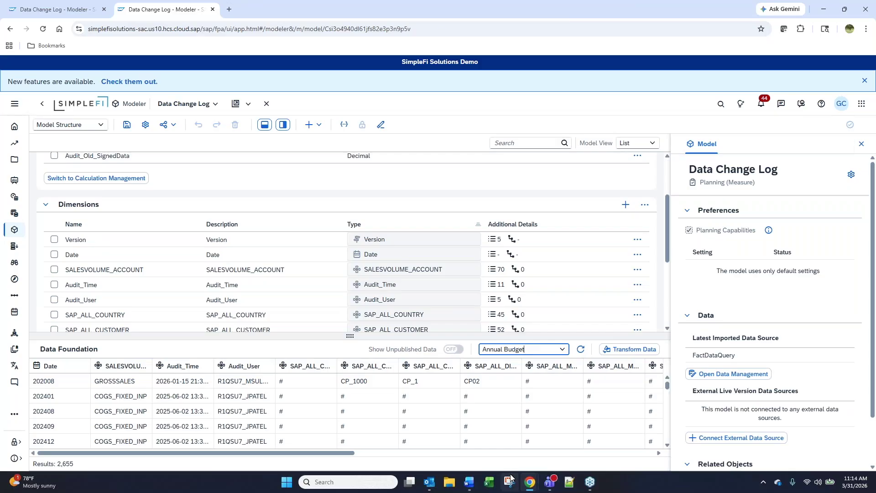
{"action": "left_click", "coordinate": [563, 349]}
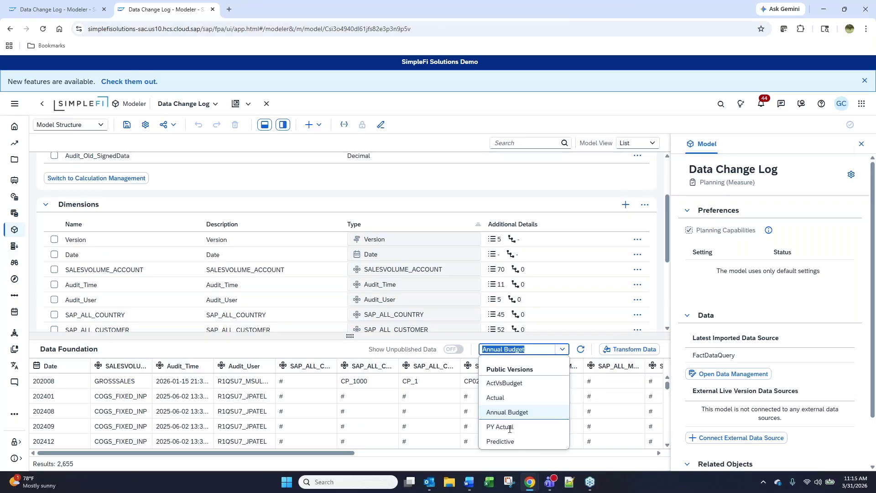
{"action": "left_click_drag", "start_coordinate": [264, 456], "coordinate": [639, 466]}
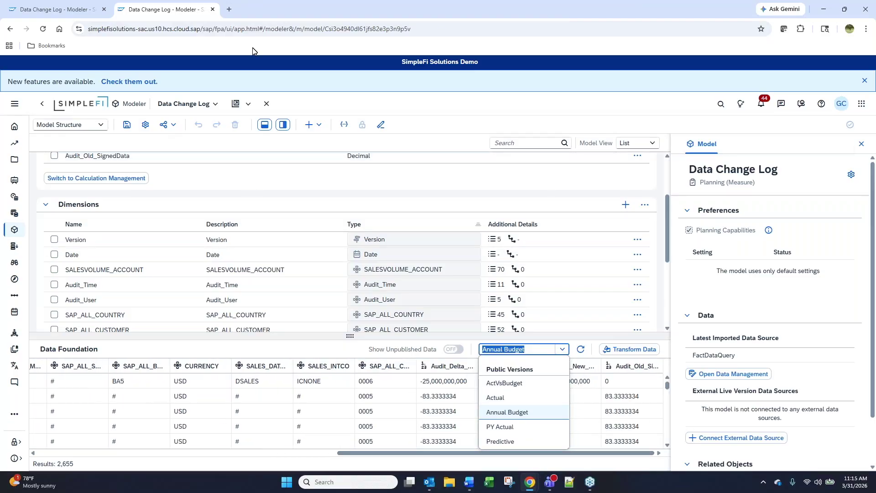
Return to the model's data management and check the edit options of the FactDataQuery import job.
{"action": "left_click", "coordinate": [36, 4]}
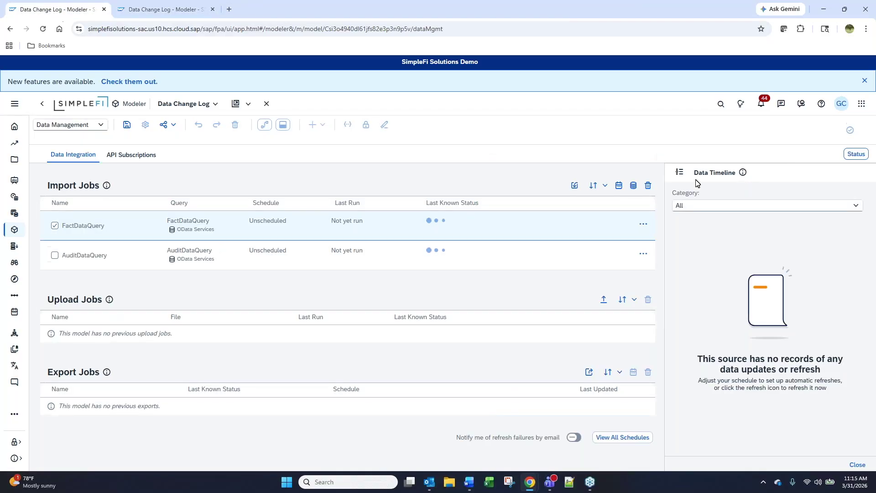
{"action": "left_click", "coordinate": [648, 228]}
{"action": "left_click", "coordinate": [665, 253]}
Switch to the second browser tab and open Data Audit Story from the recent stories.
{"action": "left_click", "coordinate": [164, 9]}
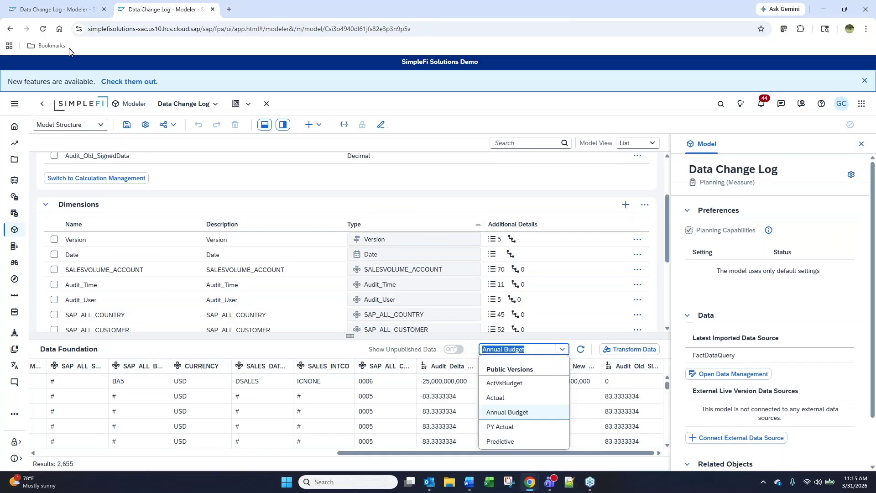
{"action": "left_click", "coordinate": [14, 180]}
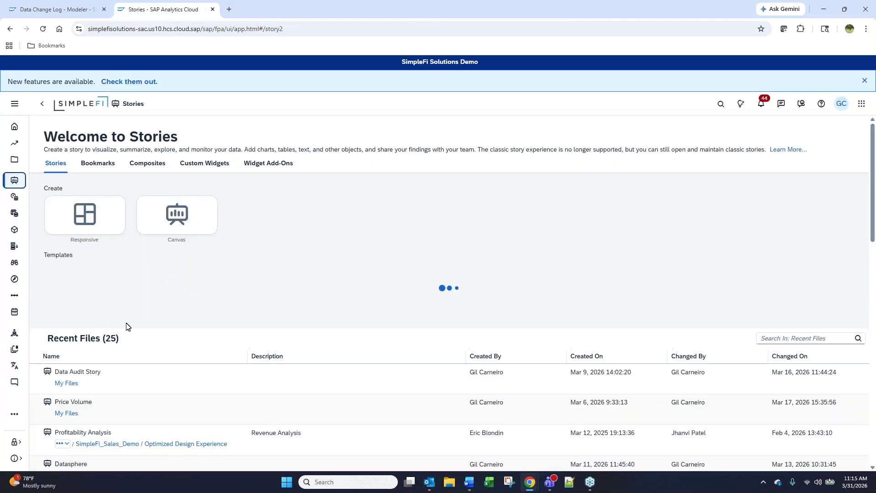
{"action": "scroll", "coordinate": [128, 326], "scroll_direction": "down", "scroll_amount": 2}
{"action": "left_click", "coordinate": [100, 284]}
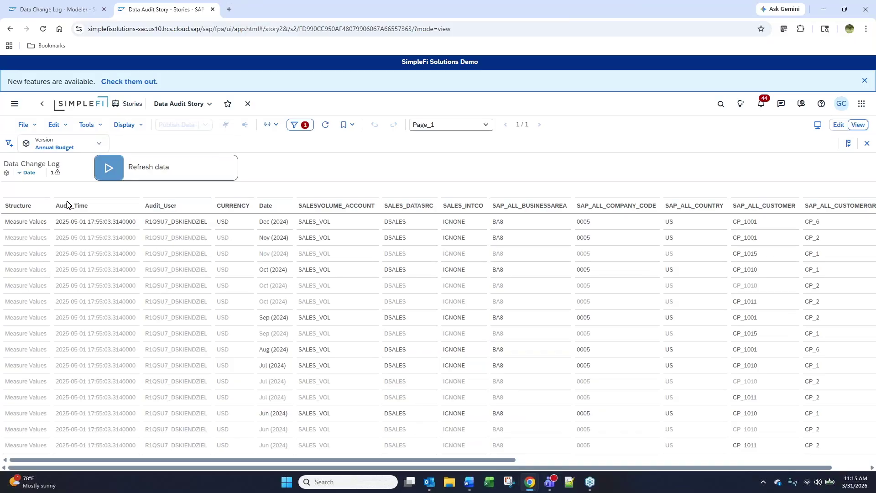
Examine the story's Data Change Log table, from the audit time and user through the dimensions to the audit measures.
{"action": "left_click", "coordinate": [388, 458]}
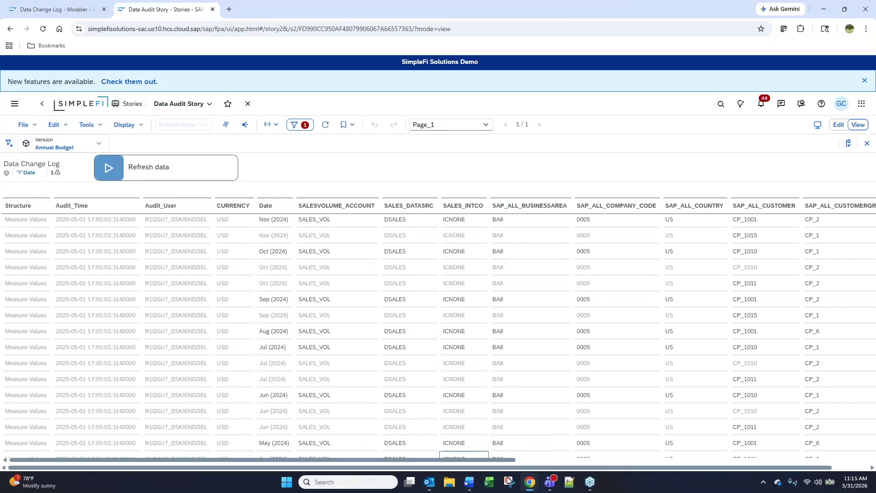
{"action": "left_click_drag", "start_coordinate": [496, 459], "coordinate": [873, 475]}
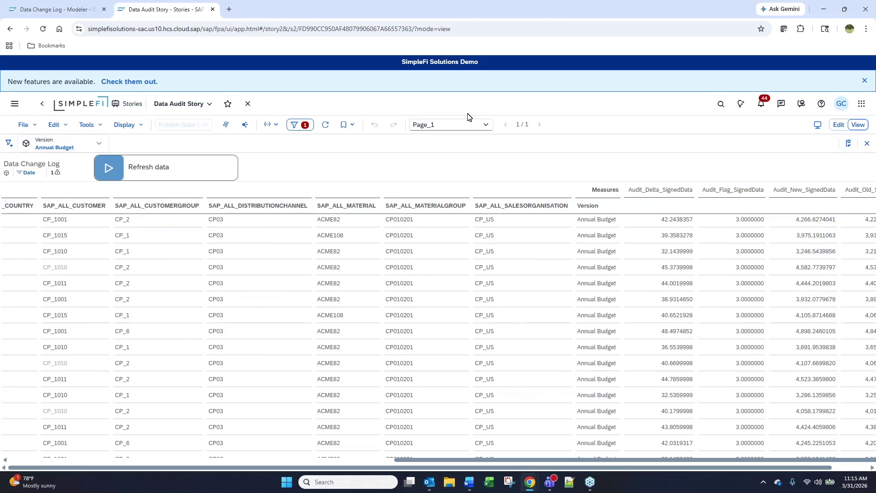
{"action": "left_click_drag", "start_coordinate": [447, 460], "coordinate": [194, 460]}
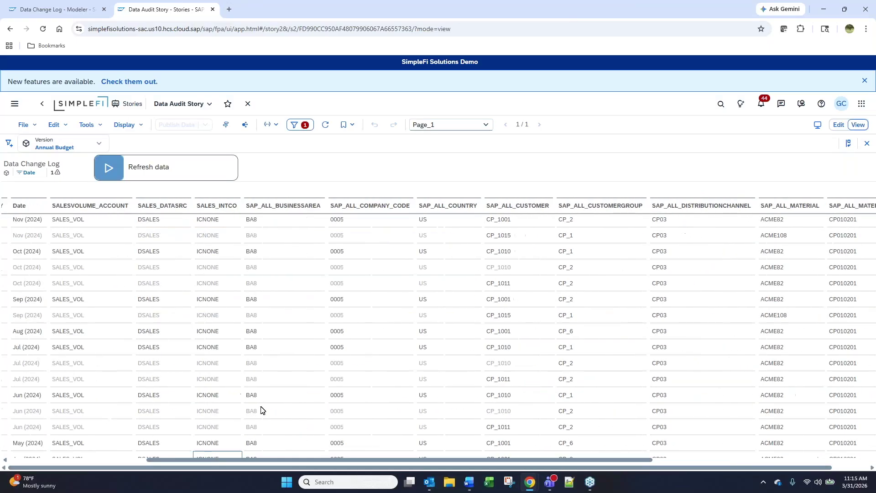
{"action": "left_click_drag", "start_coordinate": [193, 461], "coordinate": [137, 435]}
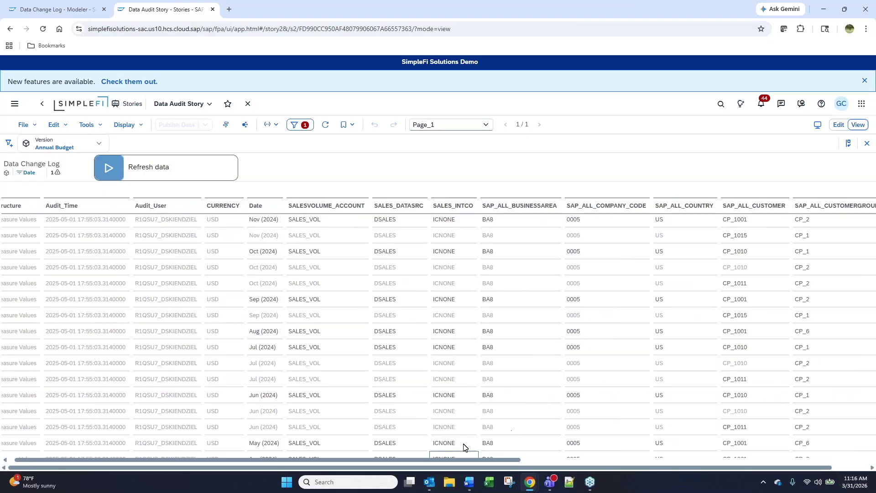
{"action": "scroll", "coordinate": [497, 465], "scroll_direction": "right", "scroll_amount": 10}
{"action": "left_click_drag", "start_coordinate": [584, 487], "coordinate": [716, 491]}
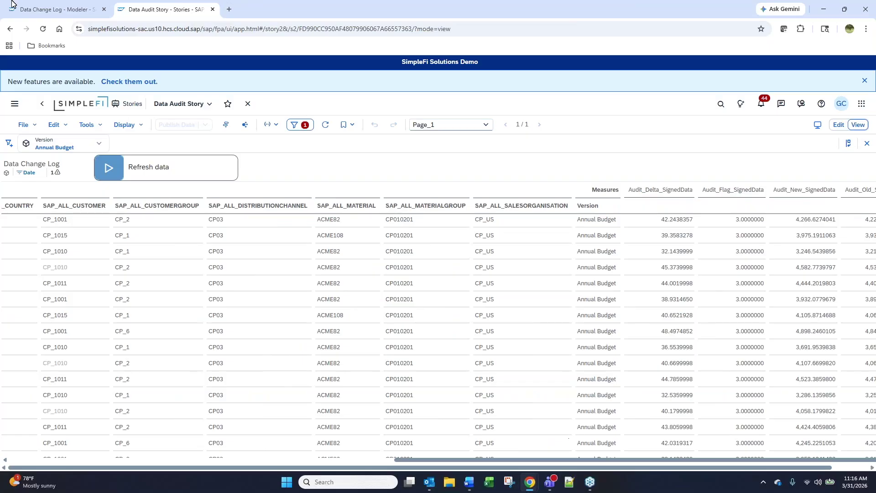
View the story's filter options for Data Change Log, and examine the delta, flag, new and old signed-data columns.
{"action": "left_click", "coordinate": [12, 143]}
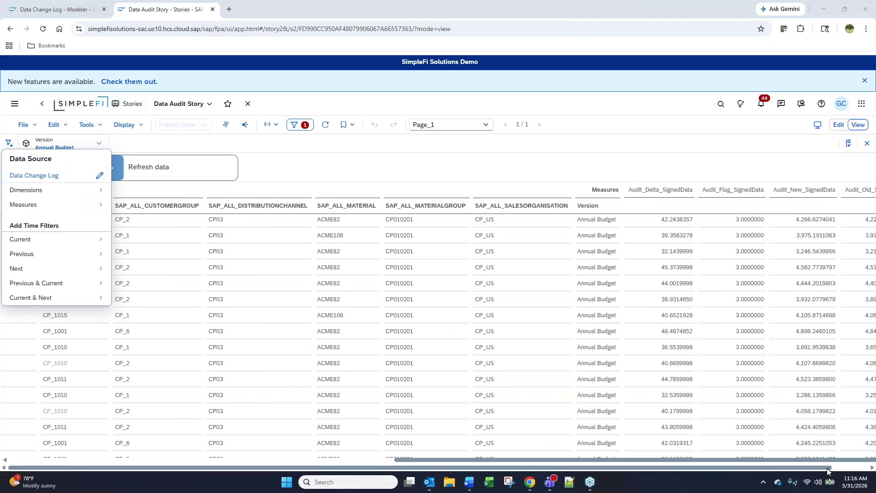
{"action": "left_click_drag", "start_coordinate": [817, 468], "coordinate": [854, 468]}
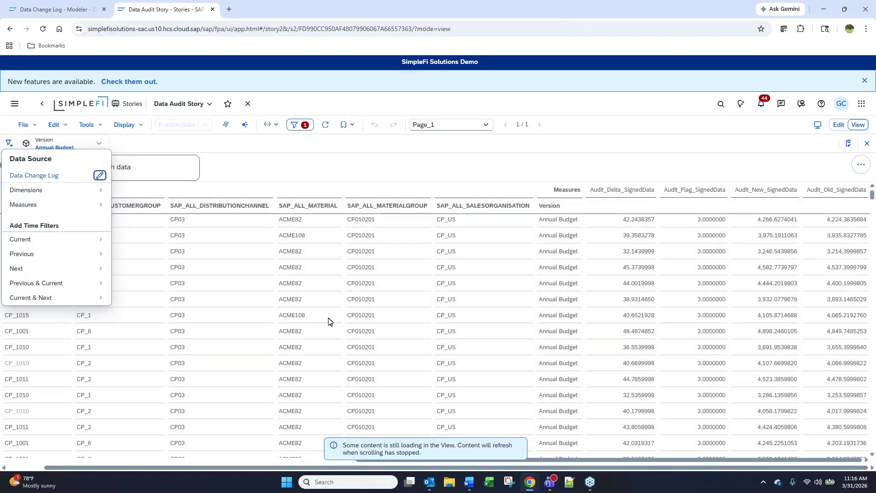
{"action": "left_click", "coordinate": [747, 284]}
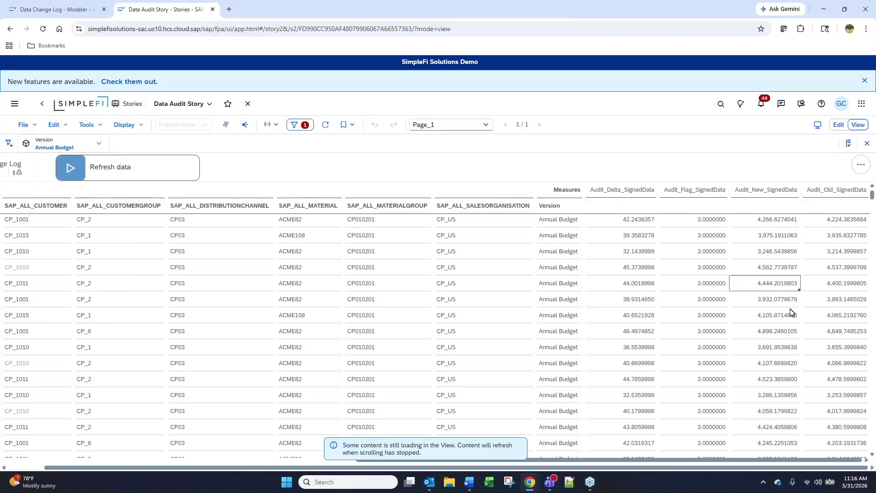
{"action": "scroll", "coordinate": [628, 296], "scroll_direction": "up", "scroll_amount": 1}
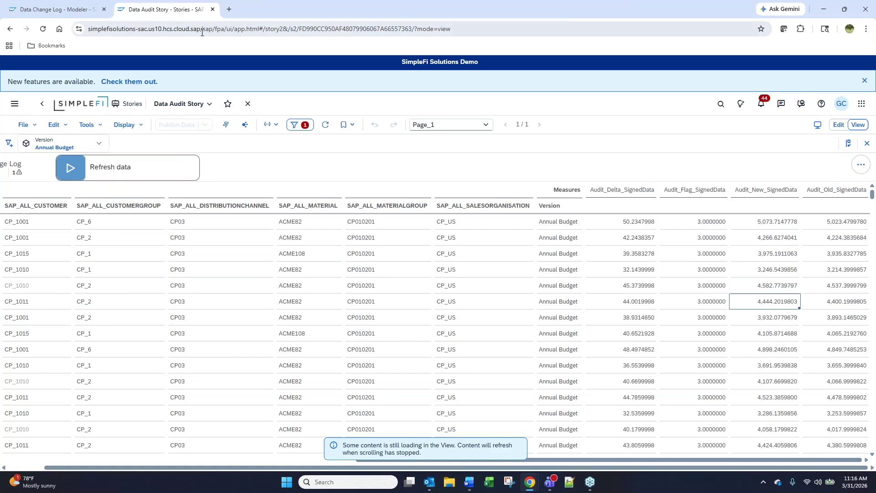
Return to the Data Change Log import jobs and deselect the FactDataQuery job.
{"action": "left_click", "coordinate": [60, 10]}
{"action": "left_click", "coordinate": [474, 227]}
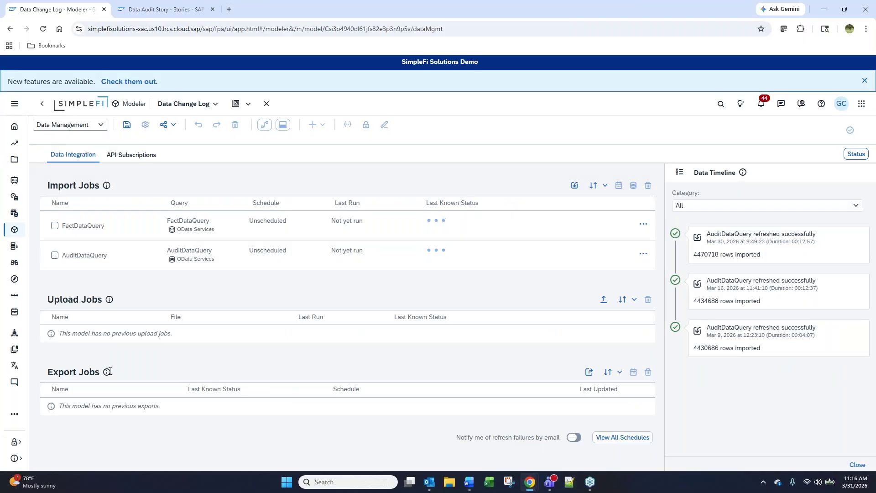
Open the Data Changes log under Security and compare it with the Data Audit Story table.
{"action": "left_click", "coordinate": [14, 442]}
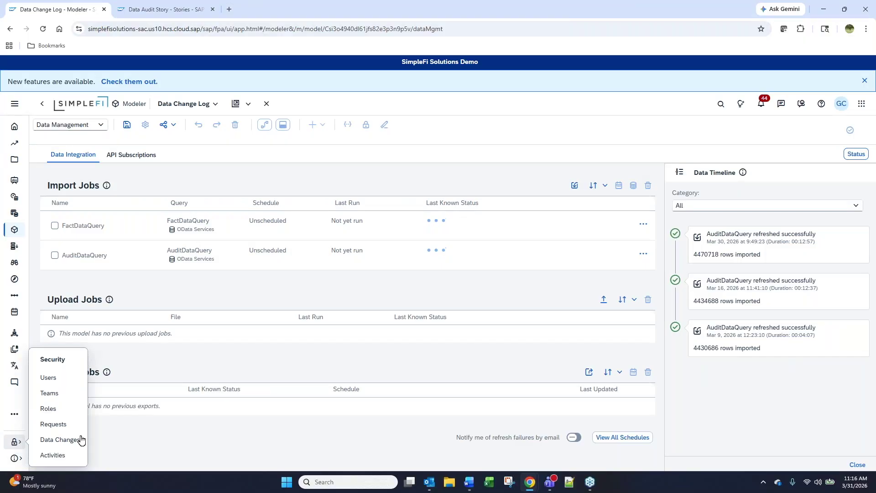
{"action": "left_click", "coordinate": [54, 441]}
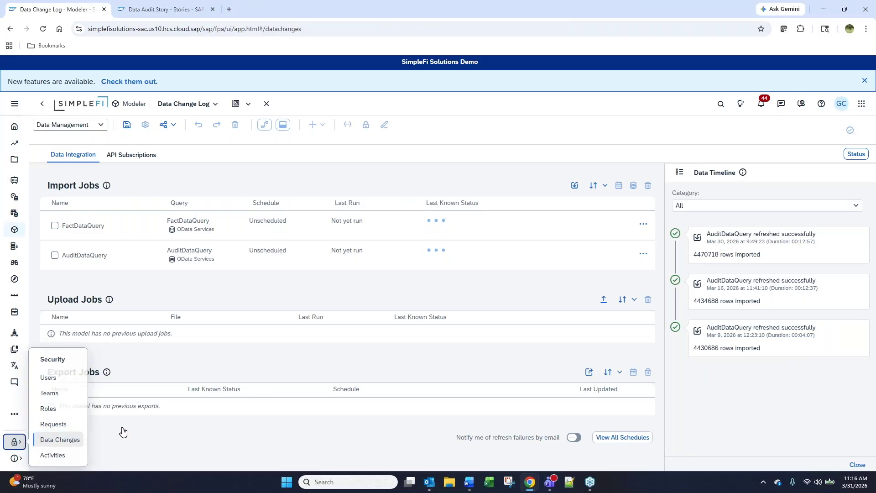
{"action": "left_click", "coordinate": [185, 4]}
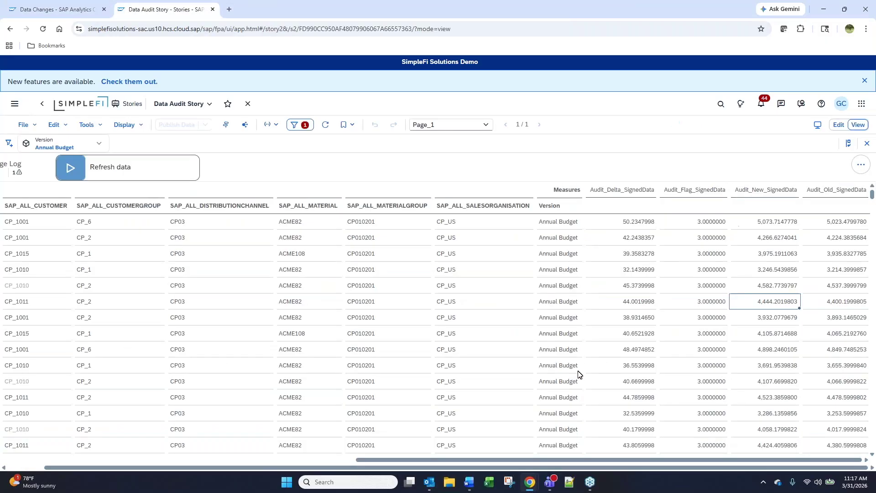
{"action": "left_click", "coordinate": [51, 5]}
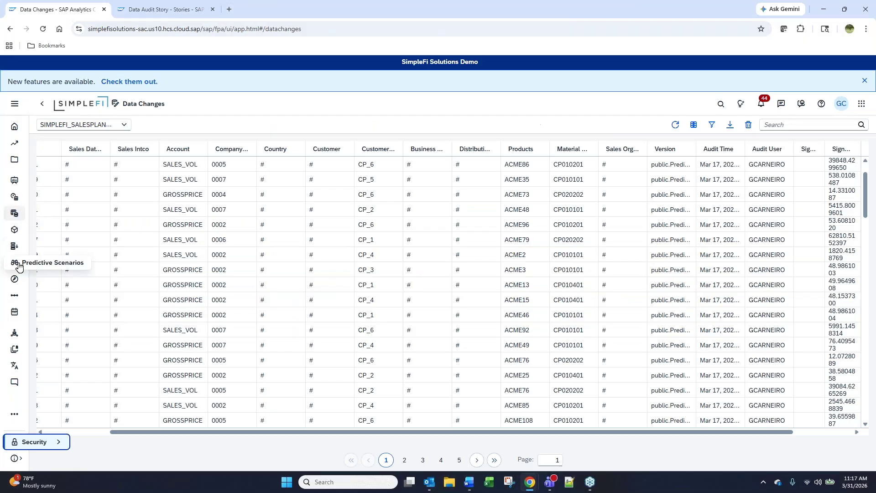
Open the Data Change Log model from the recent models and switch it to Data Management.
{"action": "left_click", "coordinate": [14, 229]}
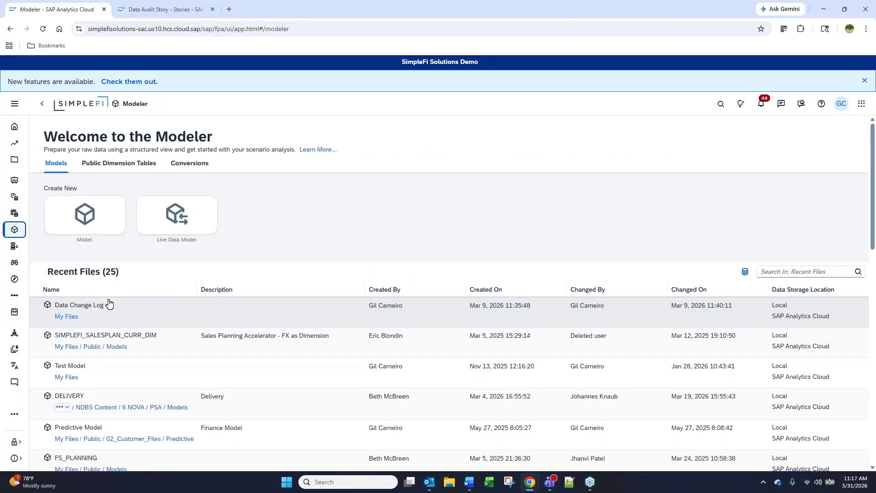
{"action": "left_click", "coordinate": [107, 304]}
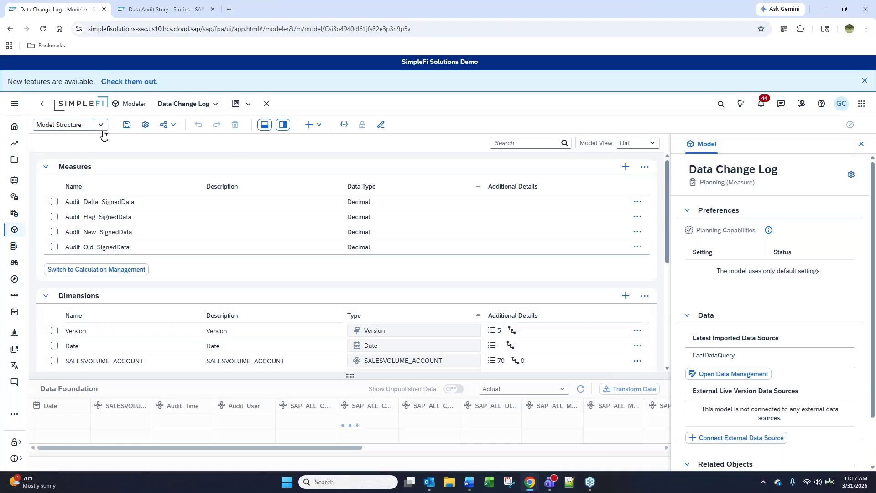
{"action": "left_click", "coordinate": [100, 125]}
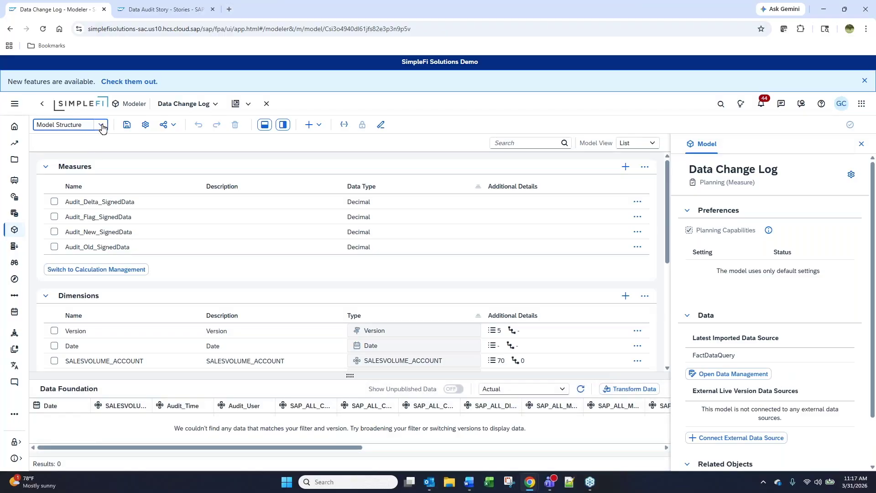
{"action": "left_click", "coordinate": [77, 167]}
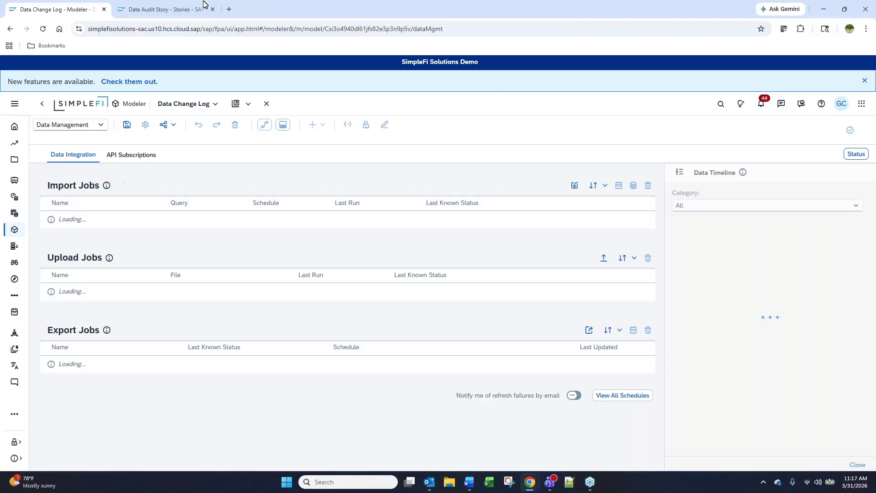
Return to Data Audit Story and run its Refresh data action.
{"action": "left_click", "coordinate": [180, 7]}
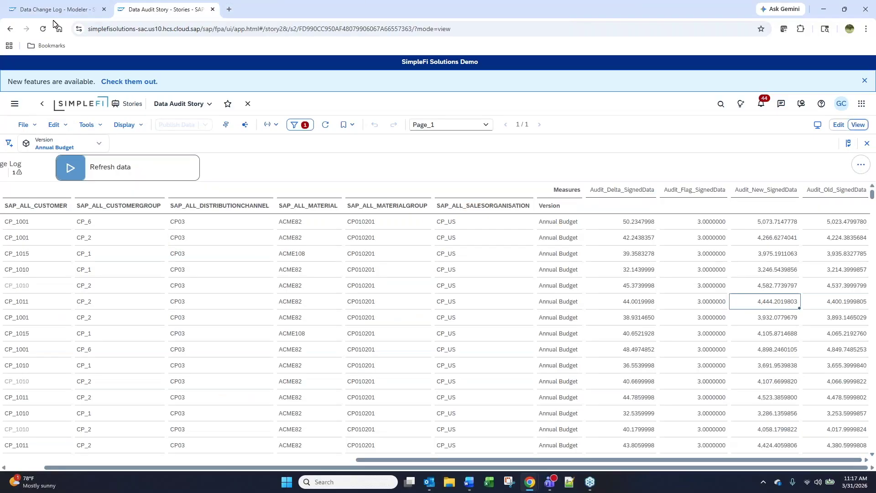
{"action": "left_click", "coordinate": [83, 5]}
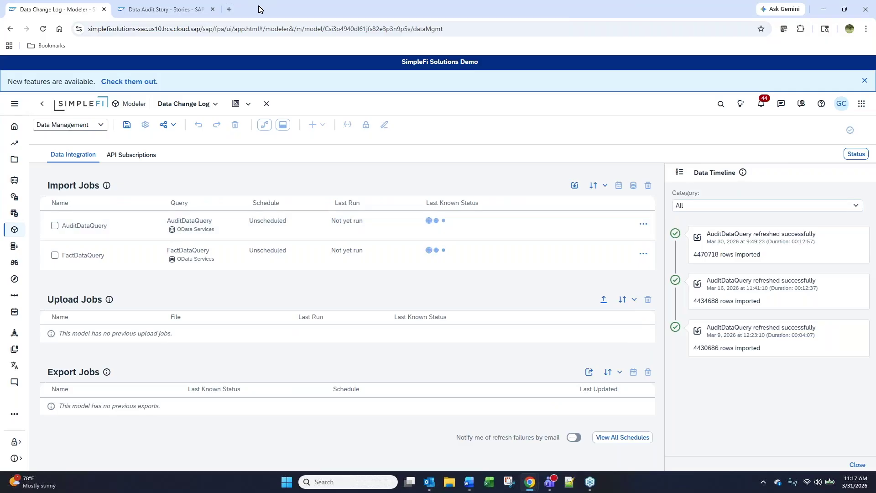
{"action": "left_click", "coordinate": [162, 9]}
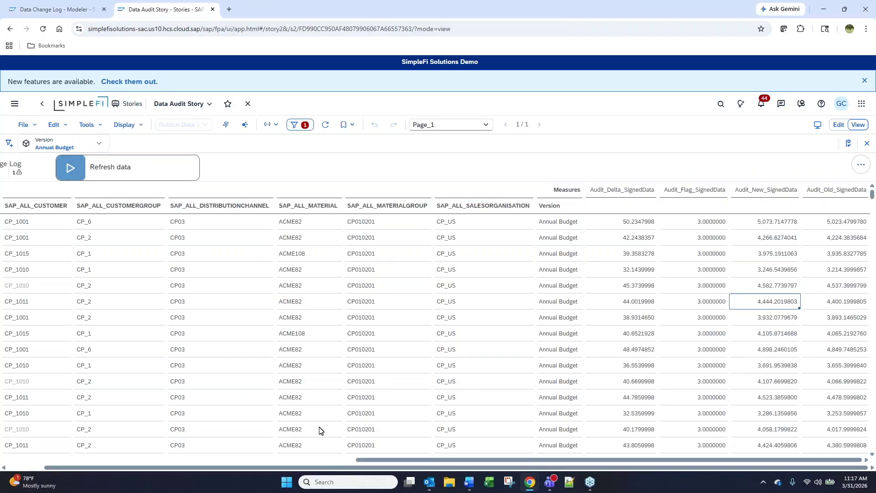
{"action": "left_click_drag", "start_coordinate": [331, 459], "coordinate": [86, 258]}
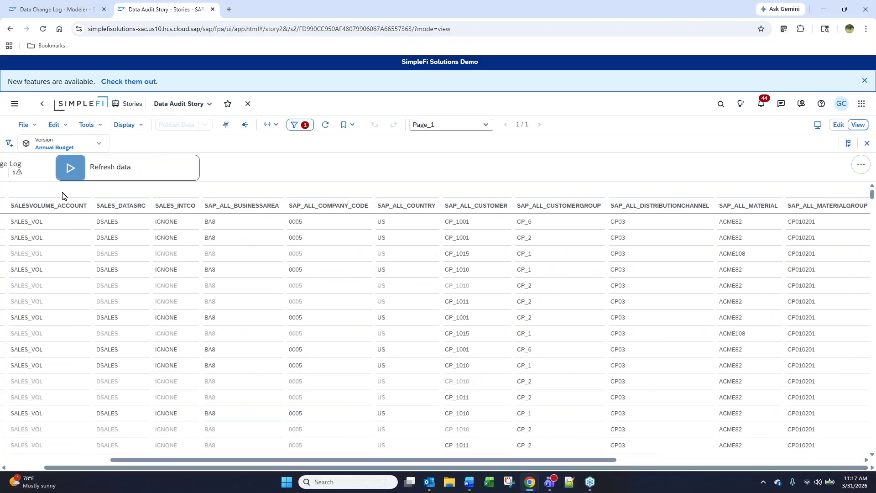
{"action": "left_click", "coordinate": [71, 170]}
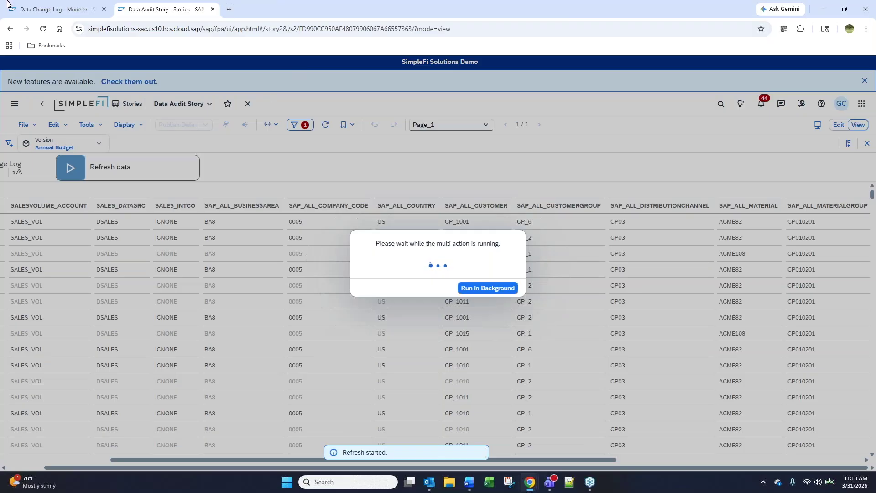
Check the AuditDataQuery import job in the Data Change Log model and view its edit options.
{"action": "left_click", "coordinate": [55, 9]}
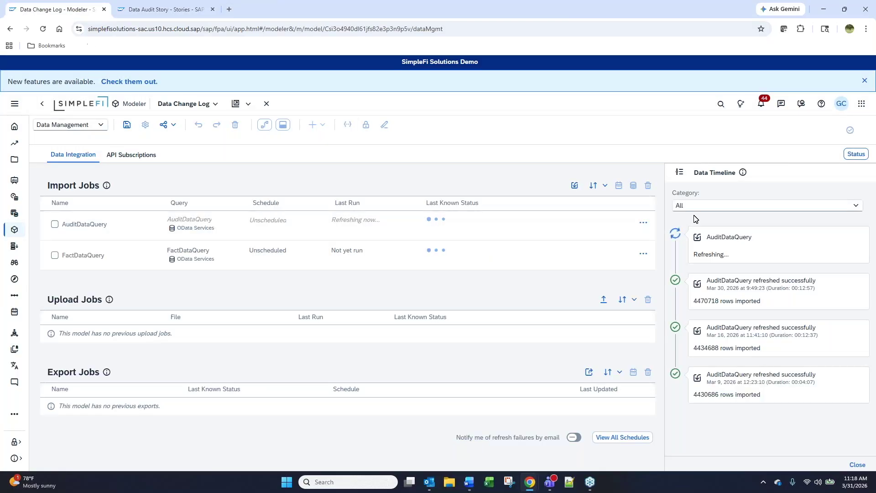
{"action": "left_click", "coordinate": [643, 222]}
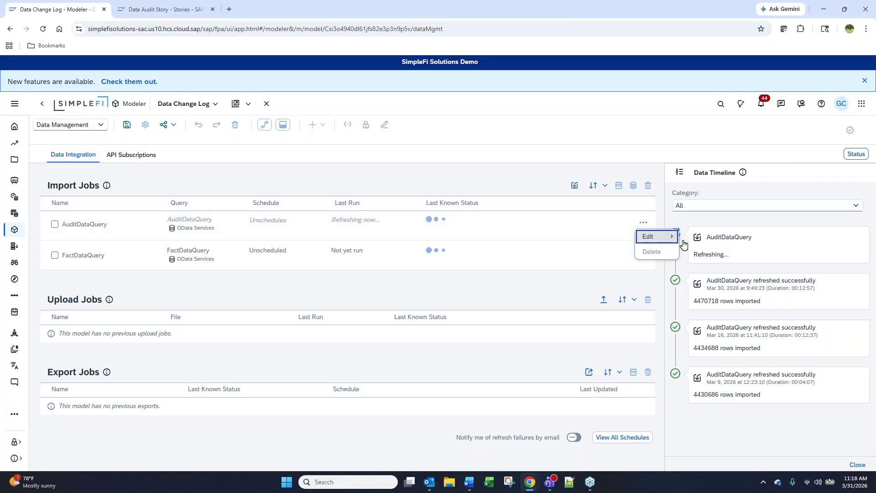
{"action": "left_click", "coordinate": [668, 237]}
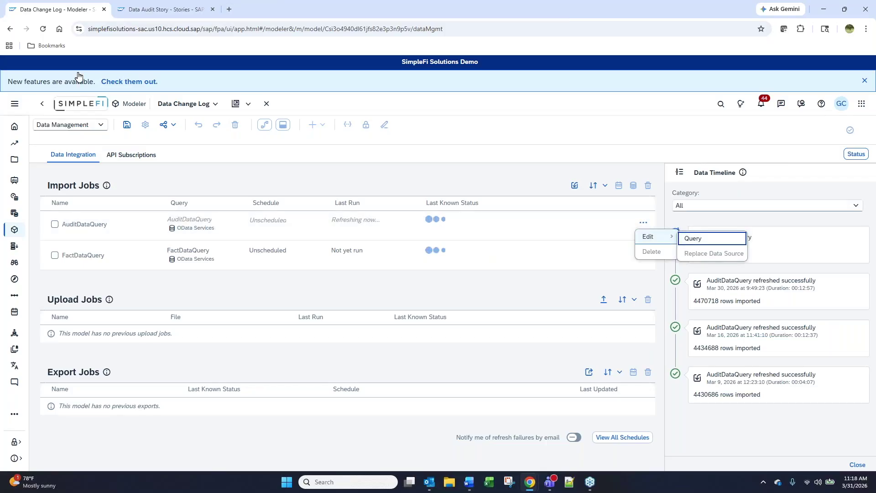
Let the story's multi action run in the background and view the audit measure columns.
{"action": "left_click", "coordinate": [162, 9]}
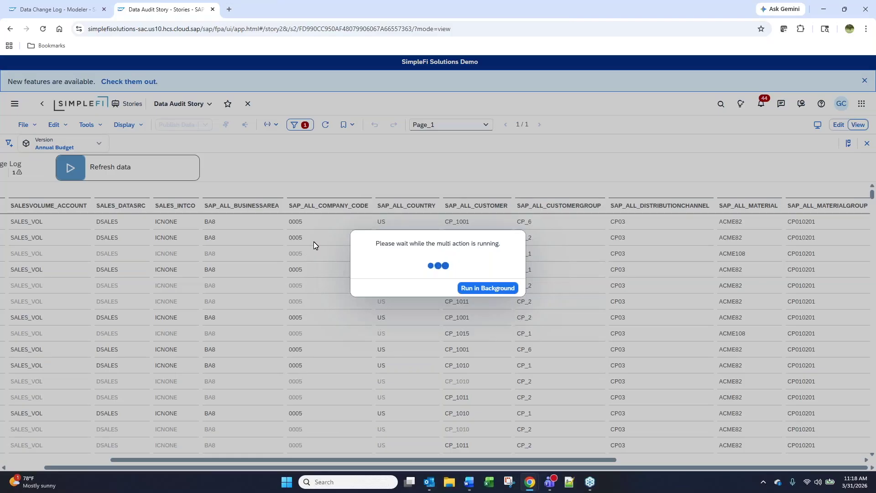
{"action": "left_click", "coordinate": [499, 288]}
{"action": "left_click_drag", "start_coordinate": [575, 461], "coordinate": [873, 464]}
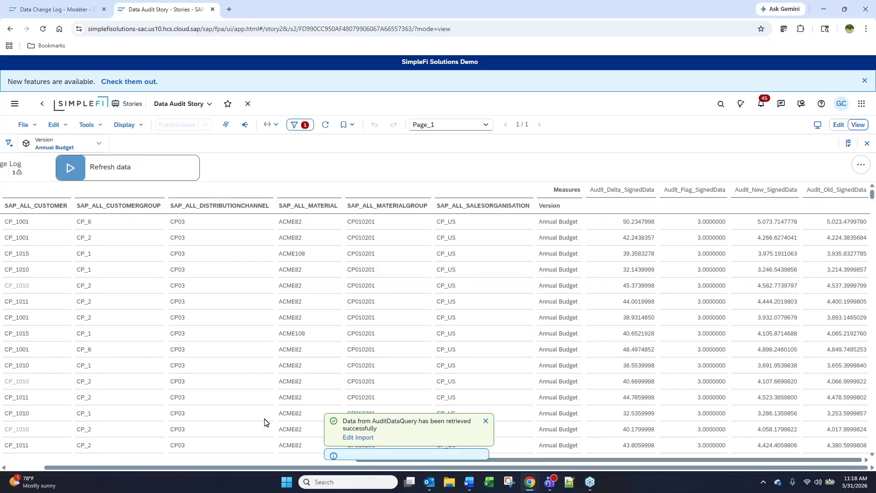
Open the AuditDataQuery import for editing and examine its source columns from version through audit time, user and flag.
{"action": "left_click", "coordinate": [359, 437]}
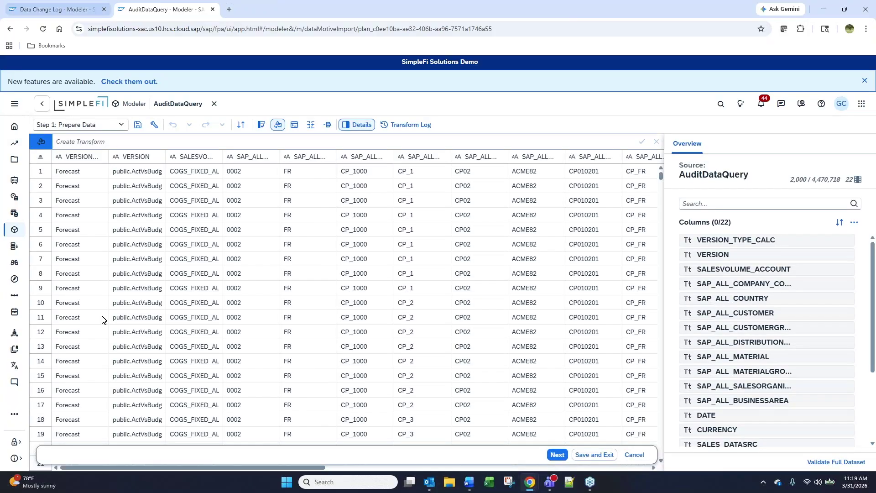
{"action": "scroll", "coordinate": [66, 470], "scroll_direction": "right", "scroll_amount": 5}
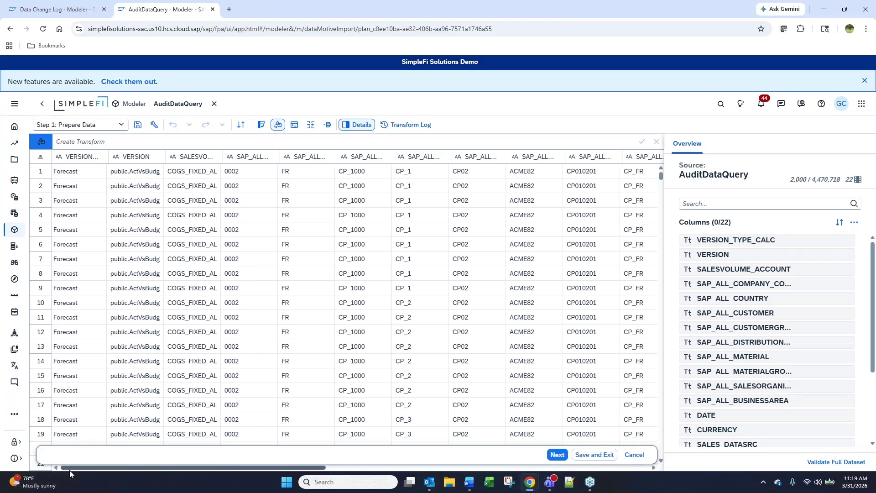
{"action": "left_click_drag", "start_coordinate": [197, 481], "coordinate": [52, 489]}
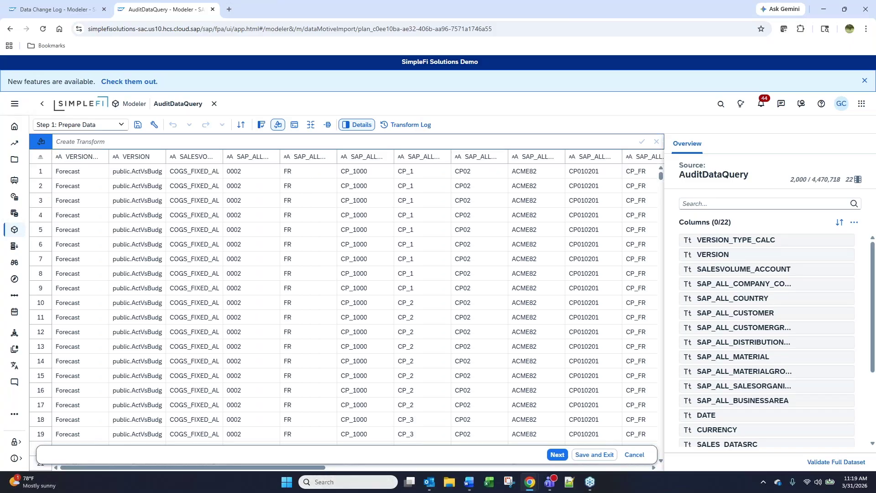
{"action": "left_click_drag", "start_coordinate": [312, 467], "coordinate": [627, 484]}
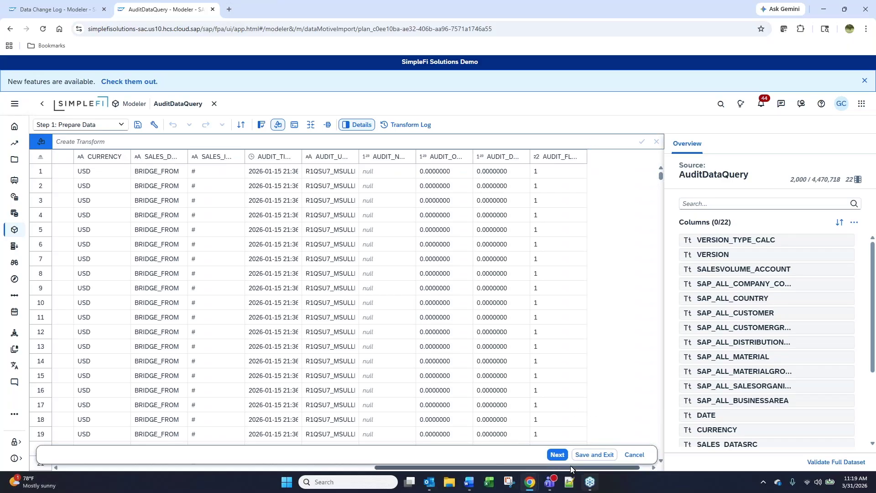
Advance the import to Map to Facts and examine every mapped source and target column.
{"action": "left_click", "coordinate": [557, 455]}
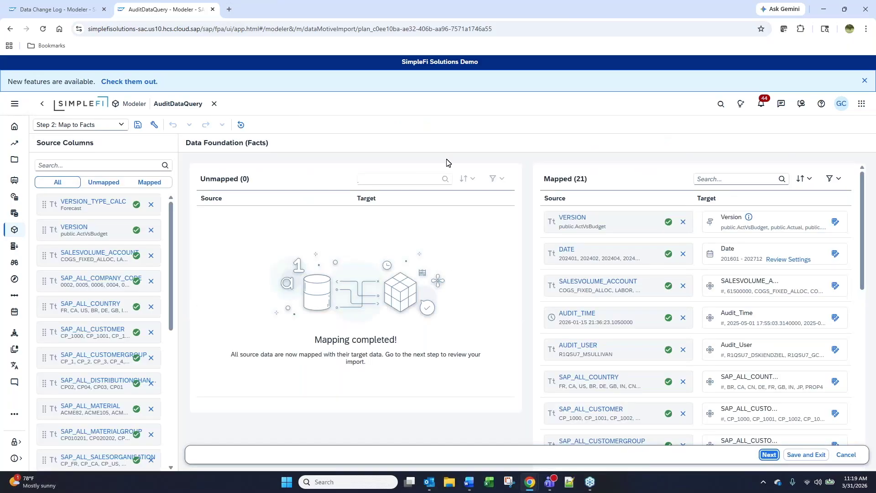
{"action": "scroll", "coordinate": [662, 299], "scroll_direction": "down", "scroll_amount": 1}
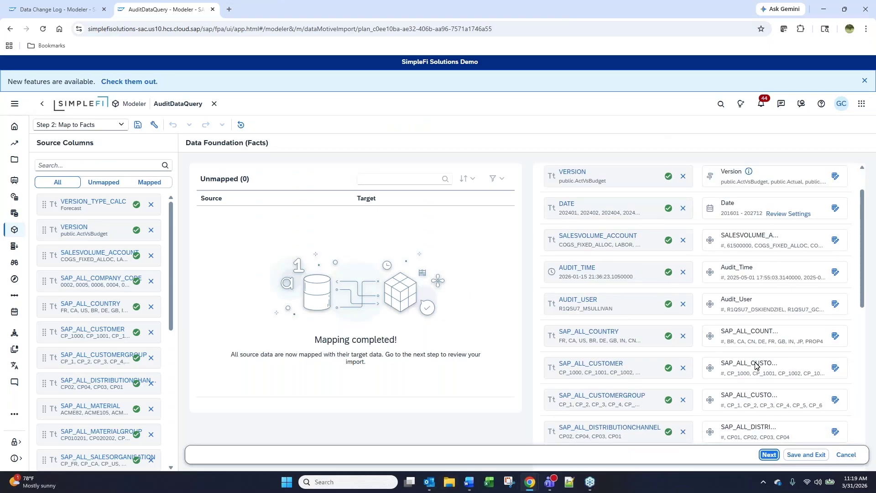
{"action": "scroll", "coordinate": [757, 363], "scroll_direction": "down", "scroll_amount": 2}
{"action": "scroll", "coordinate": [650, 329], "scroll_direction": "down", "scroll_amount": 7}
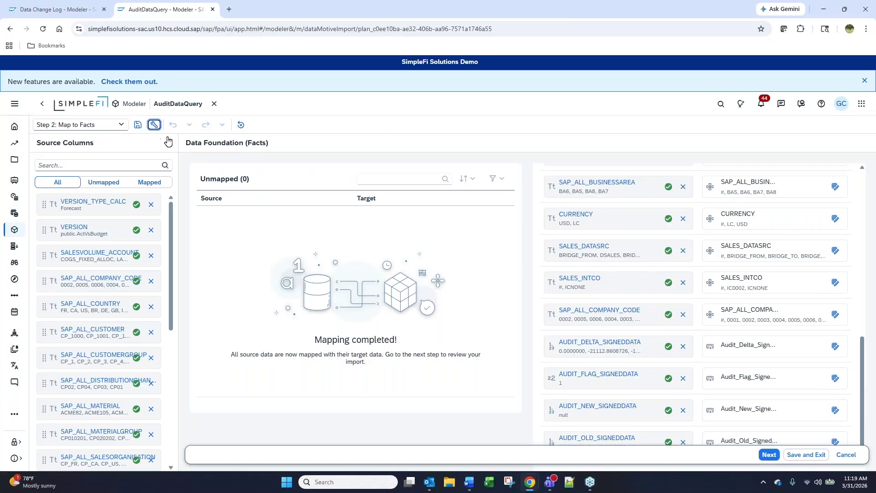
Review the job's validation settings, import method and mapping options, and accept the job settings.
{"action": "left_click", "coordinate": [154, 124]}
{"action": "left_click", "coordinate": [259, 165]}
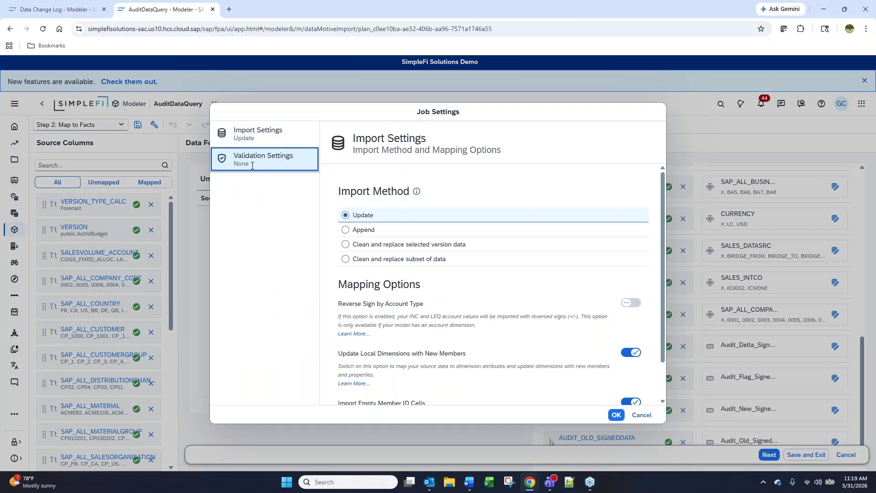
{"action": "left_click", "coordinate": [254, 137]}
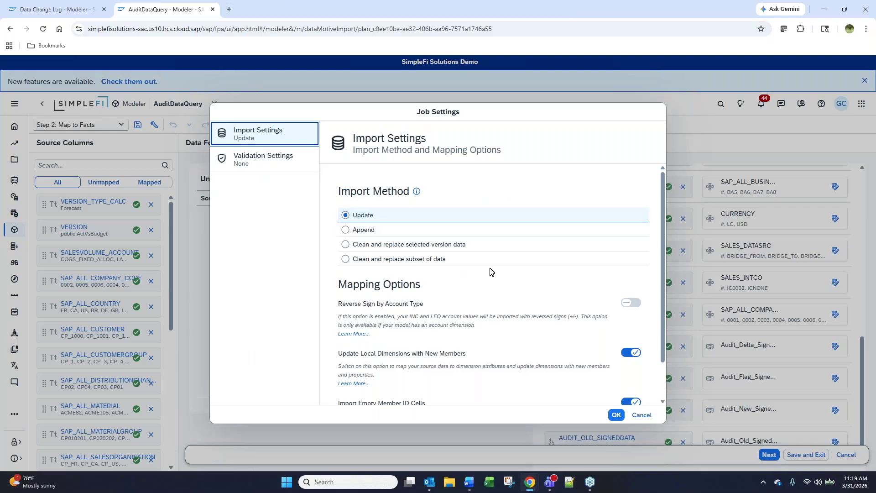
{"action": "scroll", "coordinate": [487, 270], "scroll_direction": "down", "scroll_amount": 1}
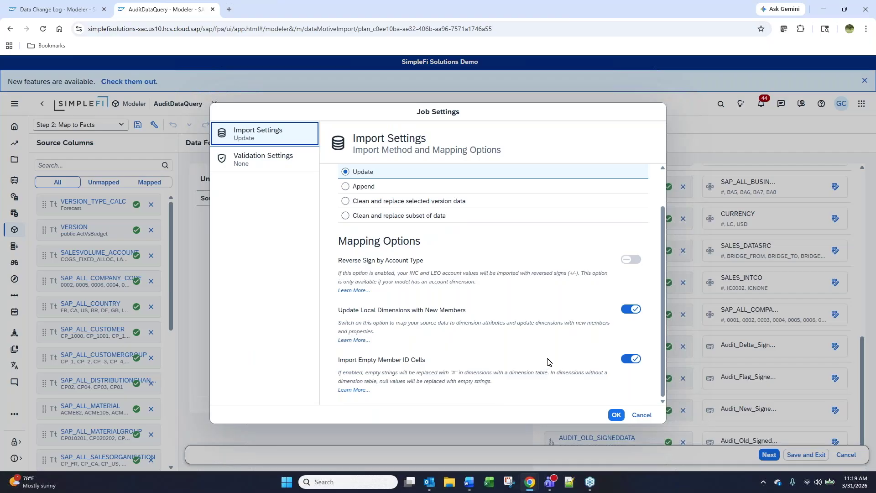
{"action": "left_click", "coordinate": [616, 415]}
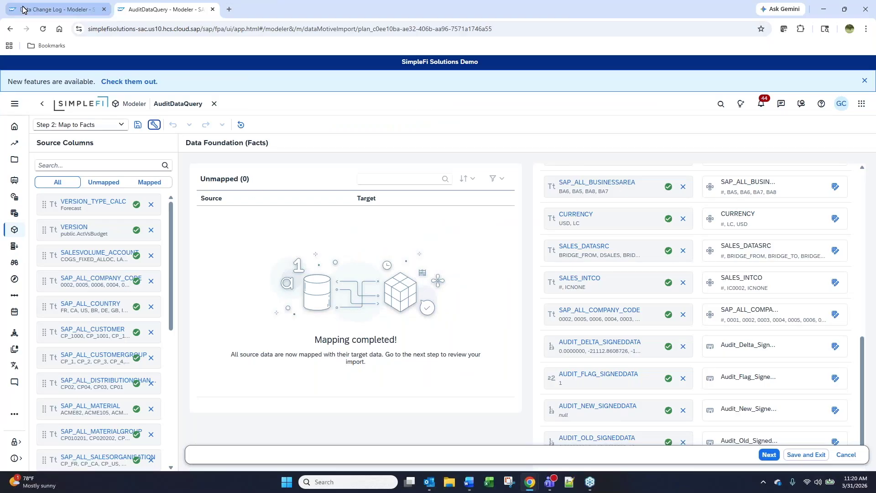
Reopen the Data Change Log model's structure in the first browser tab and examine its dimensions.
{"action": "left_click", "coordinate": [50, 9]}
{"action": "left_click", "coordinate": [14, 230]}
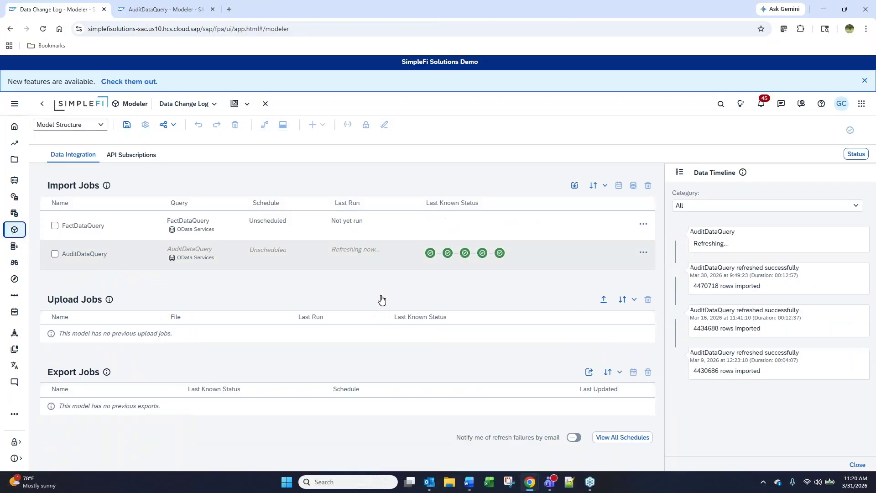
{"action": "left_click", "coordinate": [79, 305]}
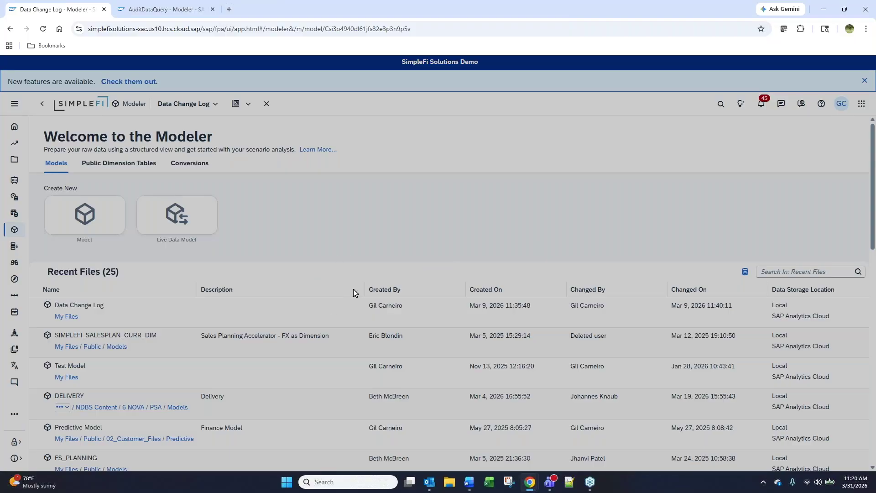
{"action": "scroll", "coordinate": [446, 313], "scroll_direction": "down", "scroll_amount": 5}
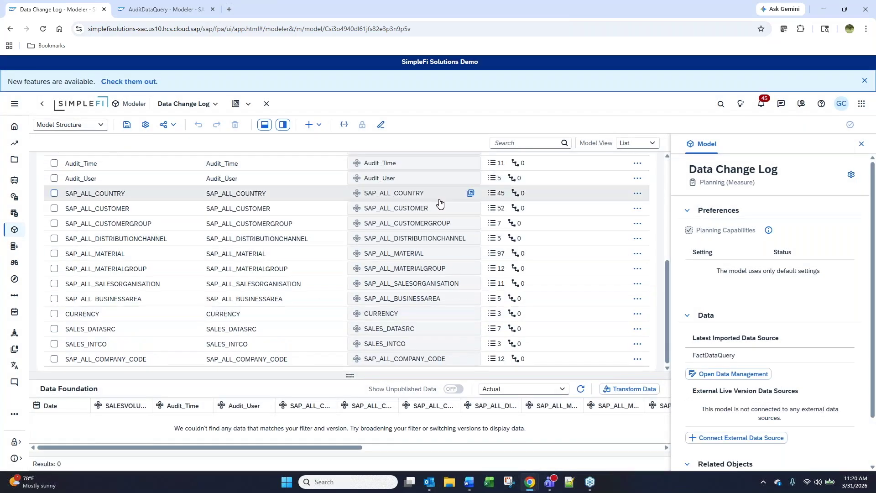
Open the SAP_ALL_COUNTRY dimension table, examine its member list, and return to the AuditDataQuery mapping.
{"action": "left_click", "coordinate": [470, 193]}
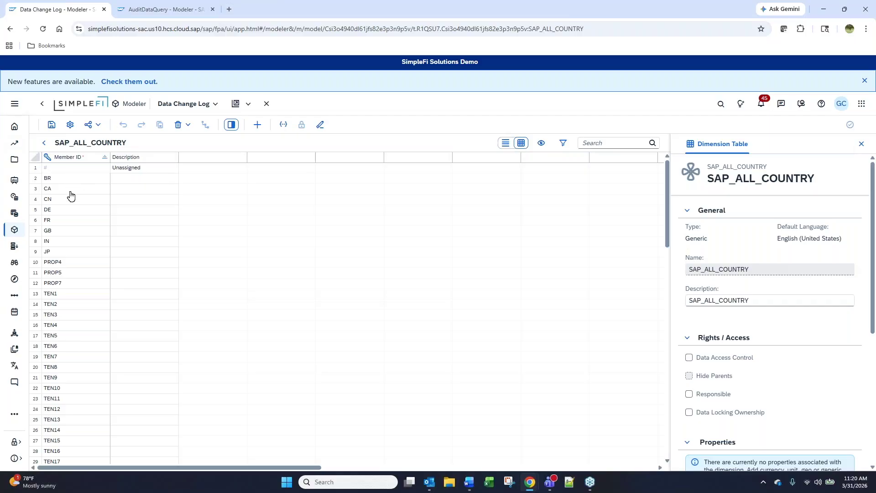
{"action": "scroll", "coordinate": [69, 310], "scroll_direction": "down", "scroll_amount": 8}
{"action": "scroll", "coordinate": [64, 298], "scroll_direction": "down", "scroll_amount": 1}
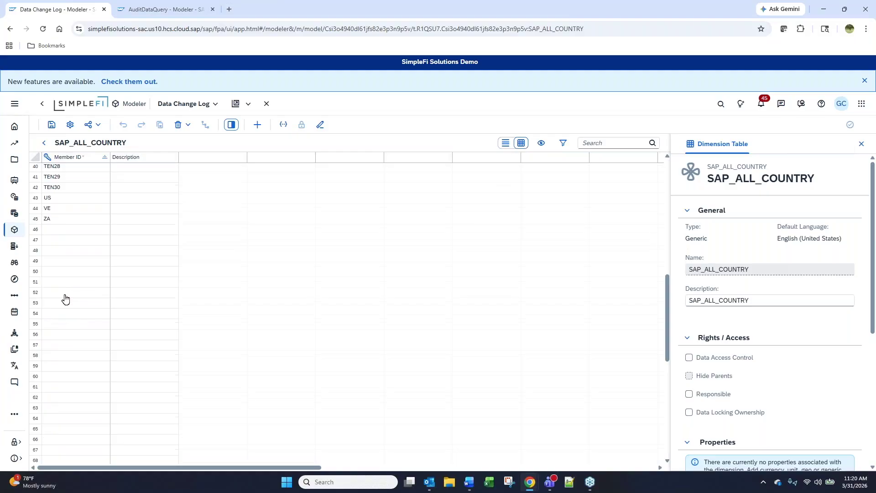
{"action": "left_click", "coordinate": [170, 8]}
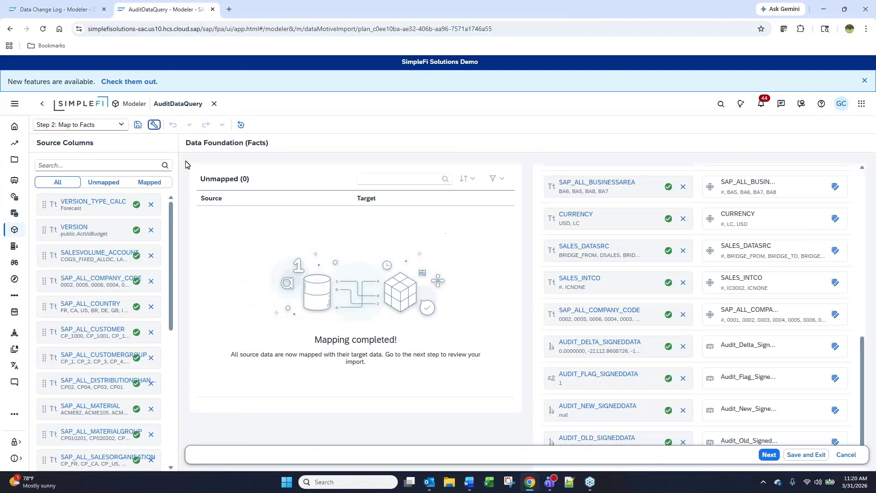
Recheck the job's import method and mapping options, and close the job settings without changes.
{"action": "left_click", "coordinate": [153, 127]}
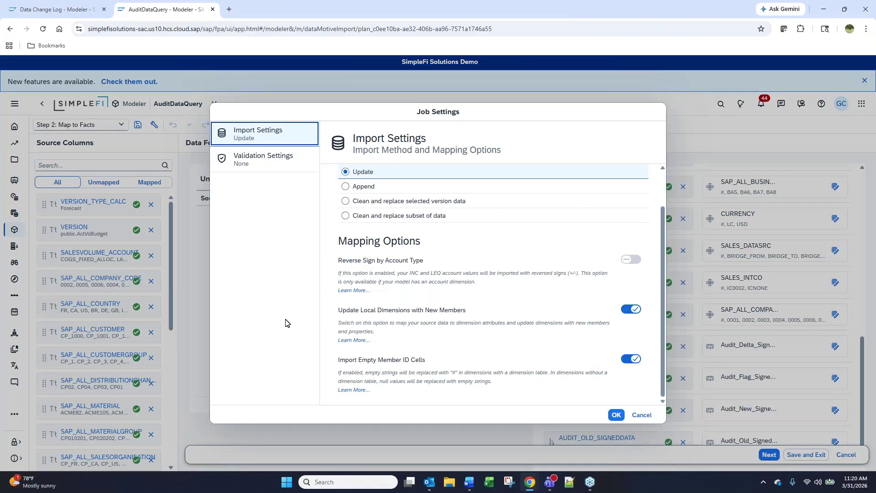
{"action": "left_click", "coordinate": [641, 414]}
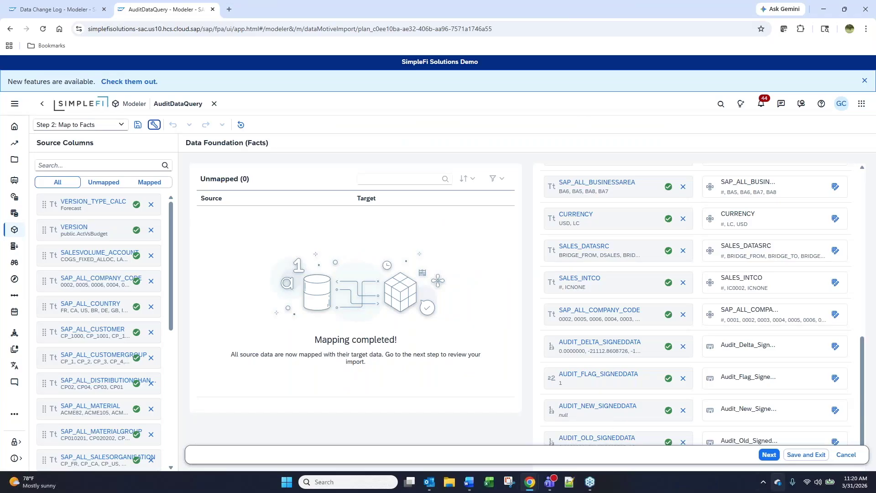
Advance the import to Map Properties and examine the dimension property mappings, expanding SAP_ALL_DISTRIBUTIONCHANNEL.
{"action": "left_click", "coordinate": [768, 454]}
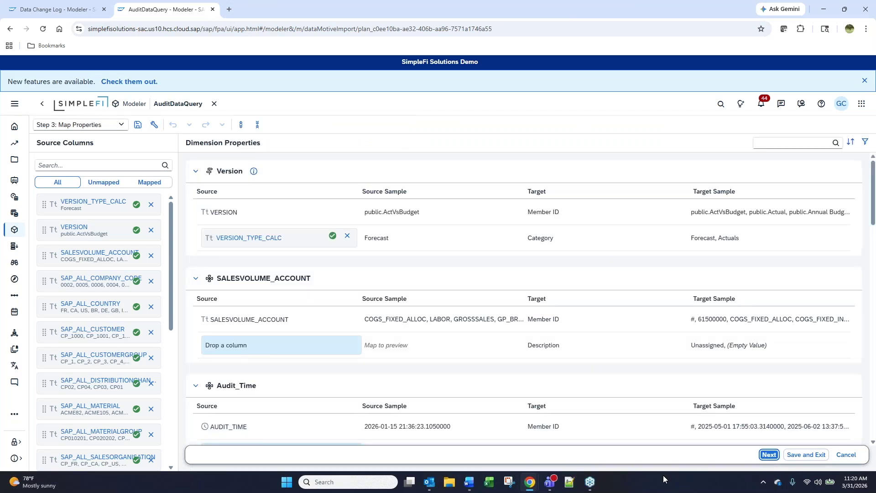
{"action": "scroll", "coordinate": [401, 348], "scroll_direction": "down", "scroll_amount": 4}
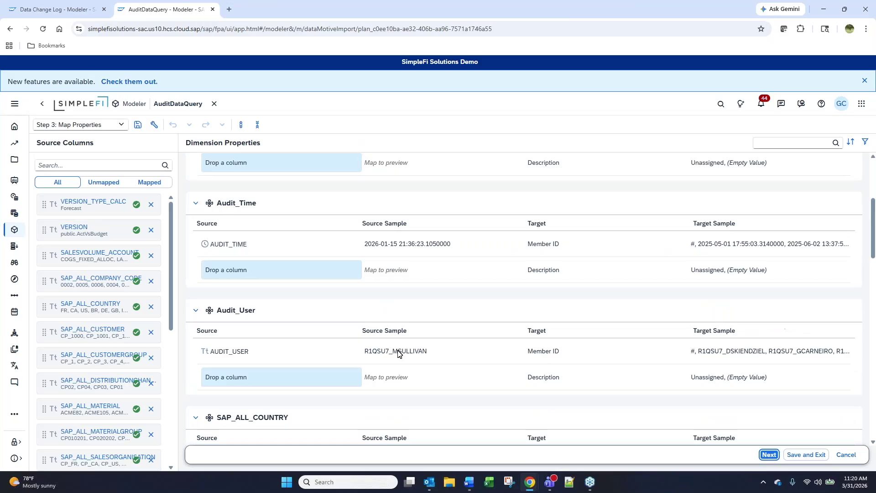
{"action": "scroll", "coordinate": [600, 313], "scroll_direction": "up", "scroll_amount": 4}
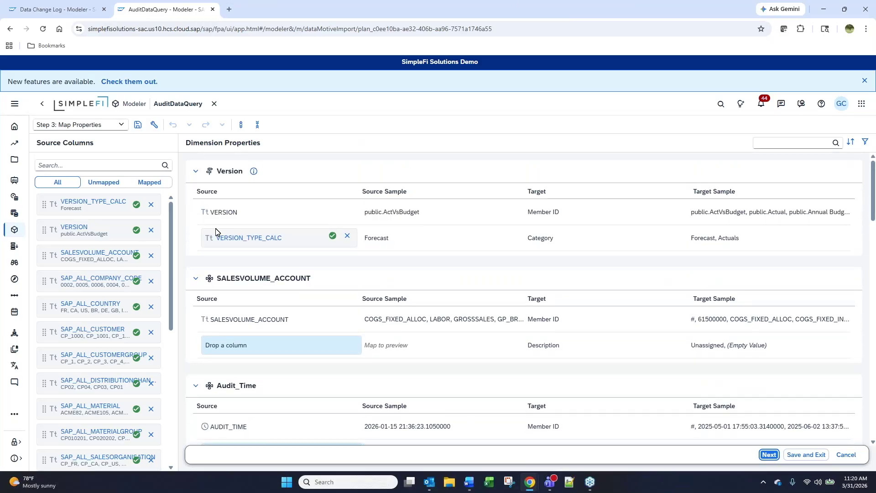
{"action": "scroll", "coordinate": [100, 296], "scroll_direction": "down", "scroll_amount": 1}
{"action": "scroll", "coordinate": [309, 312], "scroll_direction": "down", "scroll_amount": 3}
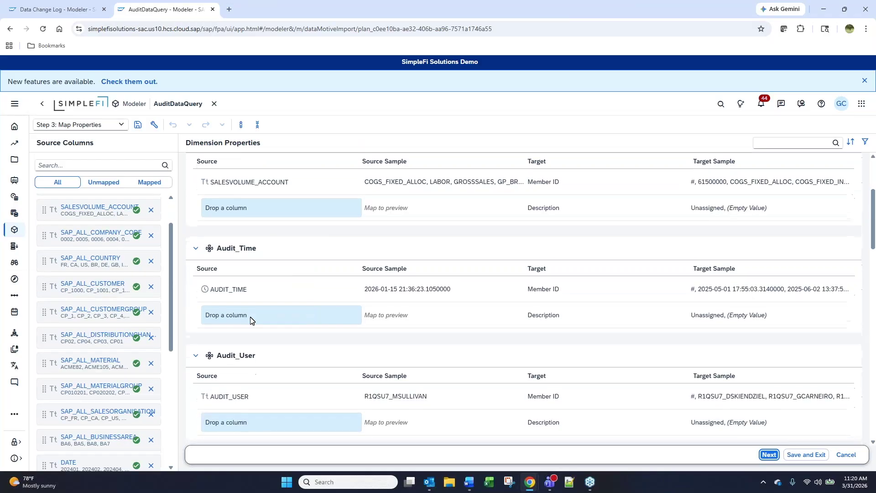
{"action": "scroll", "coordinate": [309, 312], "scroll_direction": "down", "scroll_amount": 10}
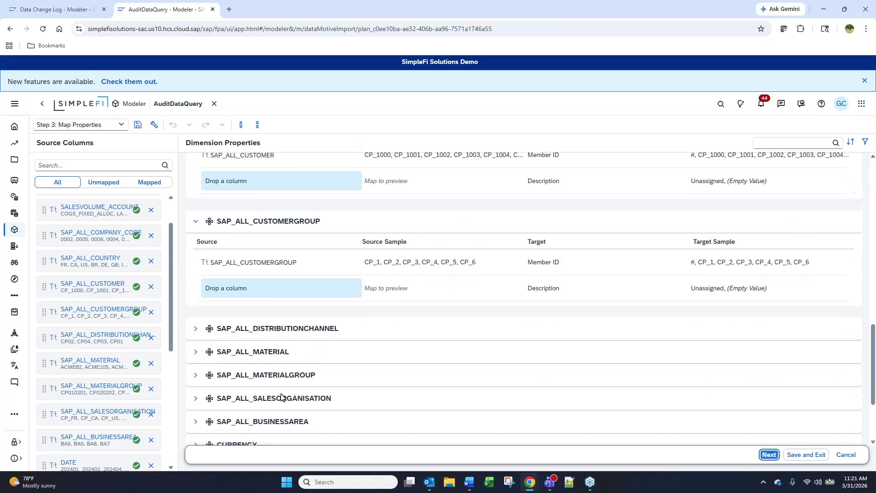
{"action": "left_click", "coordinate": [195, 329]}
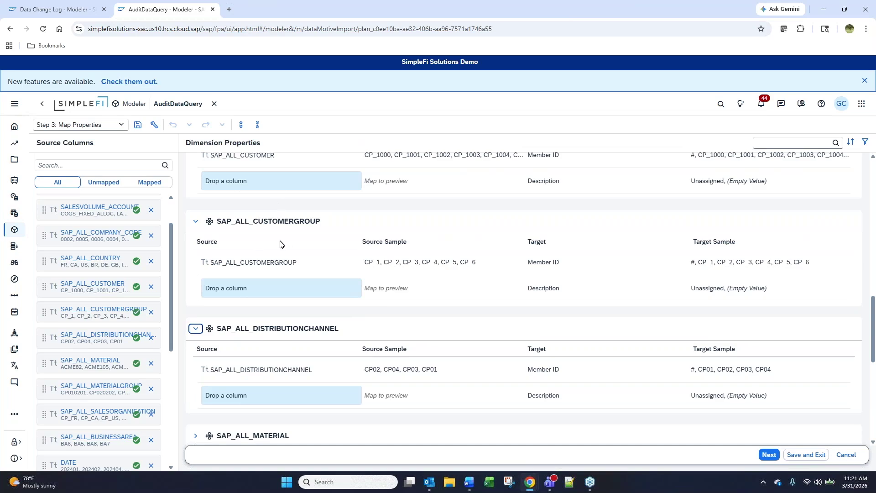
Leave the AuditDataQuery mapping for the Stories area and open Data Audit Story from the recent files.
{"action": "key", "text": "ctrl+shift+Tab"}
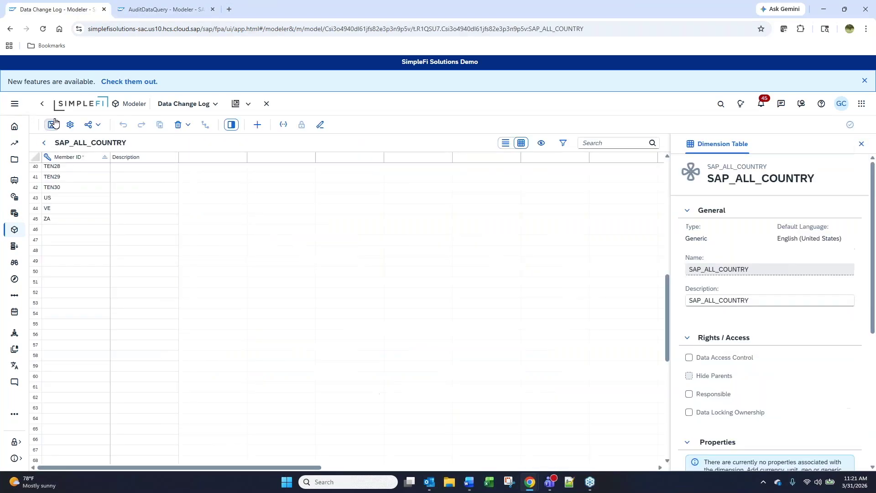
{"action": "left_click", "coordinate": [130, 9]}
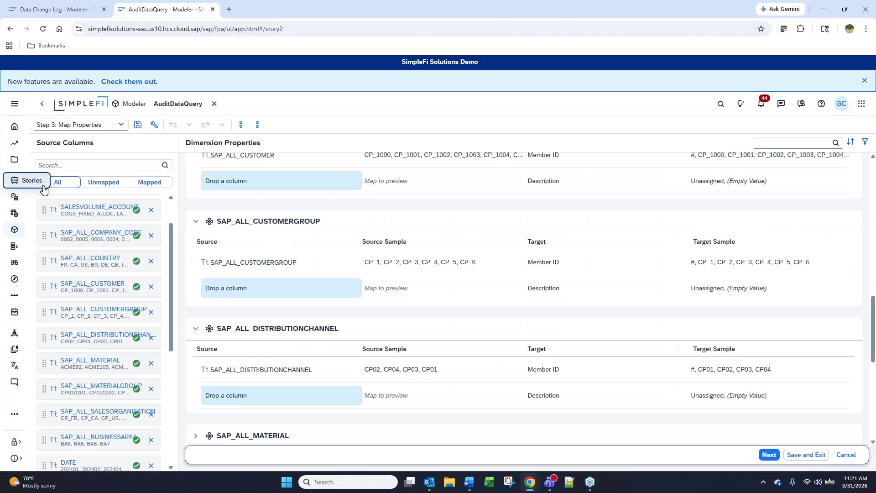
{"action": "left_click", "coordinate": [42, 185]}
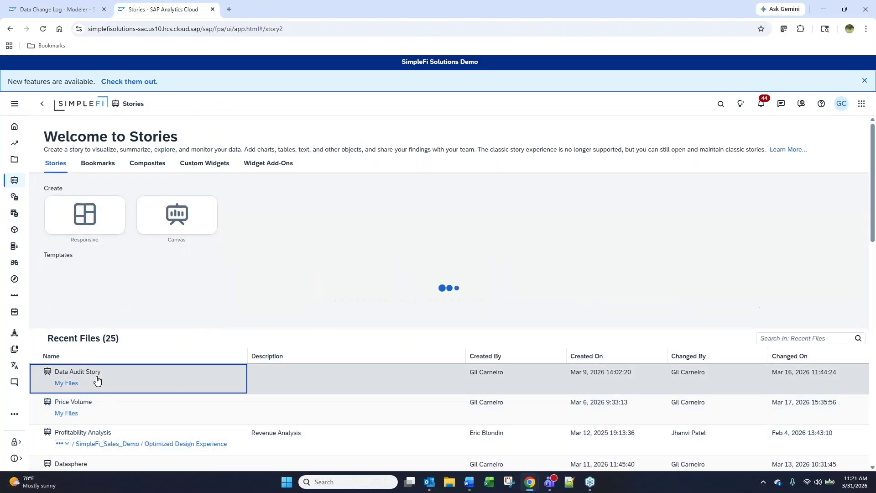
{"action": "left_click", "coordinate": [97, 378]}
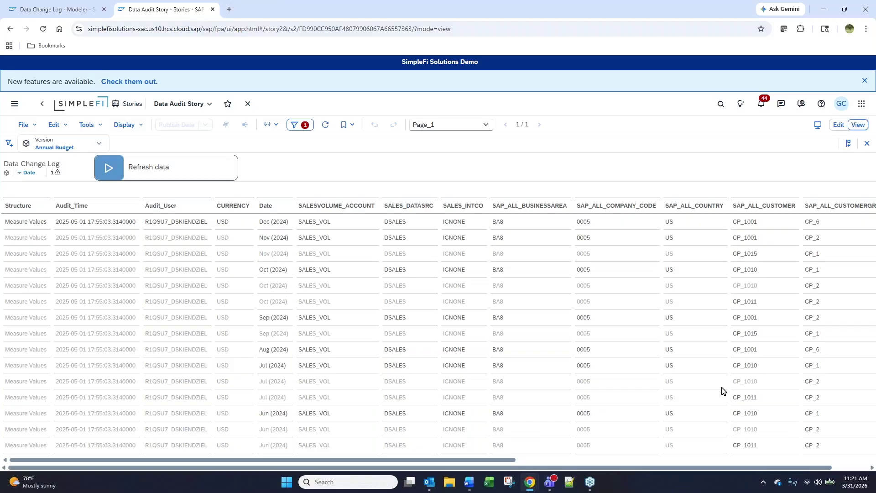
Examine the story's Data Change Log table across its dimension columns to the version and audit measures.
{"action": "scroll", "coordinate": [384, 417], "scroll_direction": "down", "scroll_amount": 3}
{"action": "scroll", "coordinate": [384, 417], "scroll_direction": "up", "scroll_amount": 3}
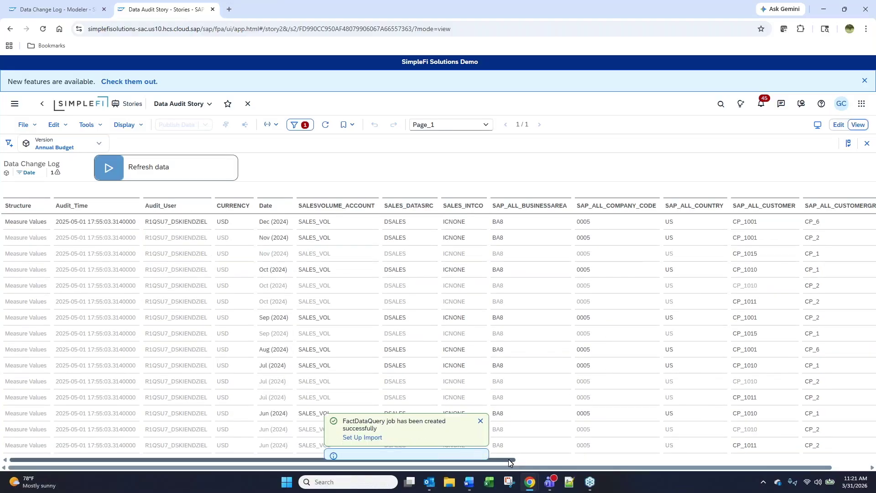
{"action": "left_click", "coordinate": [554, 460]}
{"action": "left_click_drag", "start_coordinate": [566, 450], "coordinate": [623, 461]}
{"action": "left_click", "coordinate": [623, 460]}
{"action": "scroll", "coordinate": [794, 228], "scroll_direction": "up", "scroll_amount": 3}
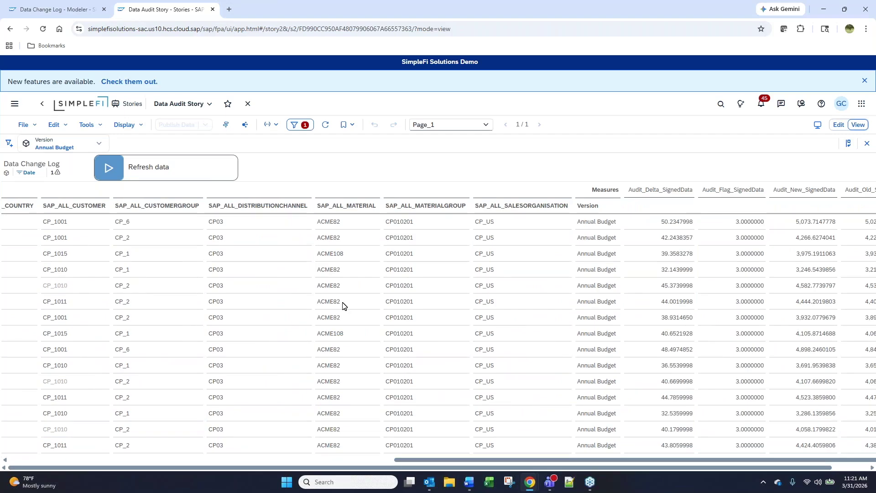
Open the Data Changes log in the first browser tab, examine its audit records, and return to Data Audit Story.
{"action": "left_click", "coordinate": [40, 5]}
{"action": "left_click", "coordinate": [15, 413]}
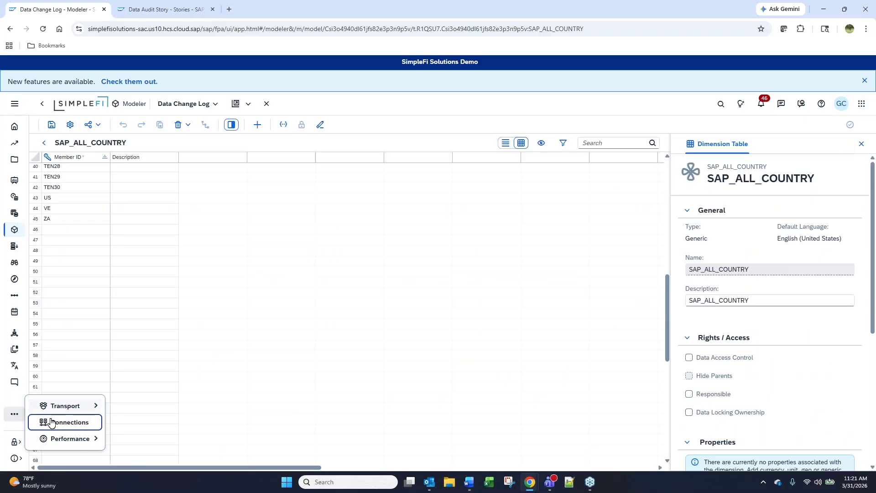
{"action": "left_click", "coordinate": [14, 441]}
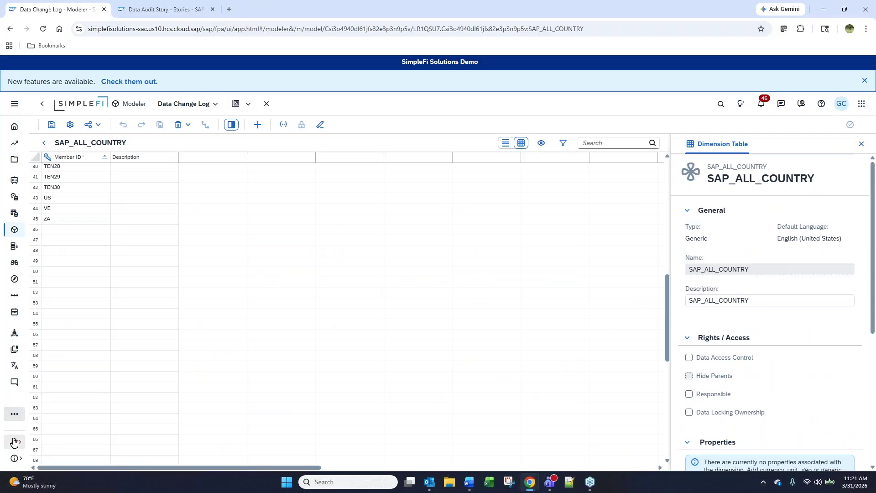
{"action": "left_click", "coordinate": [73, 440]}
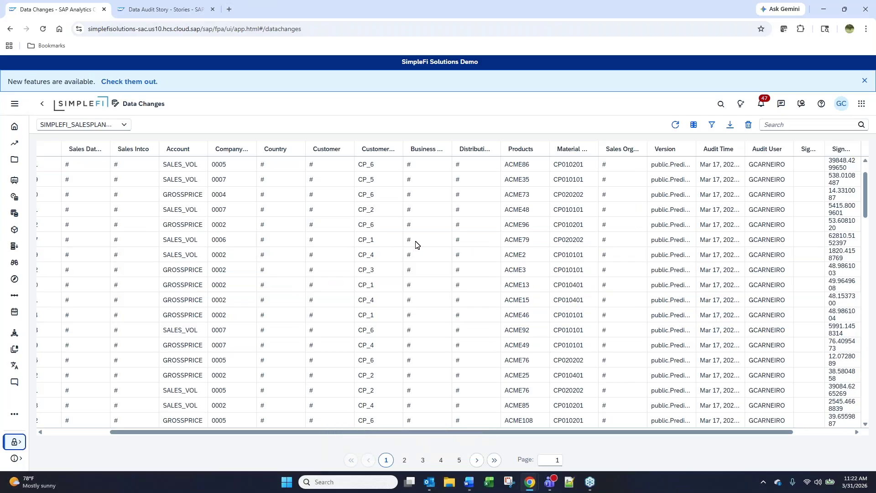
{"action": "left_click", "coordinate": [176, 8]}
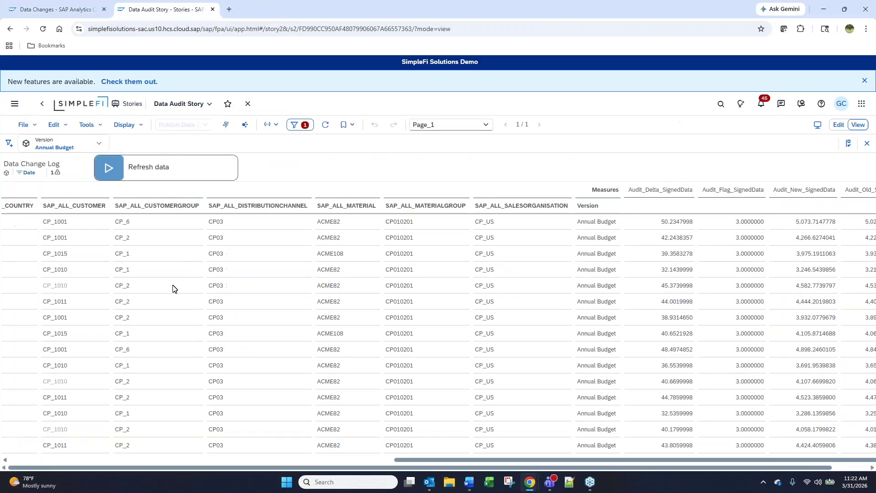